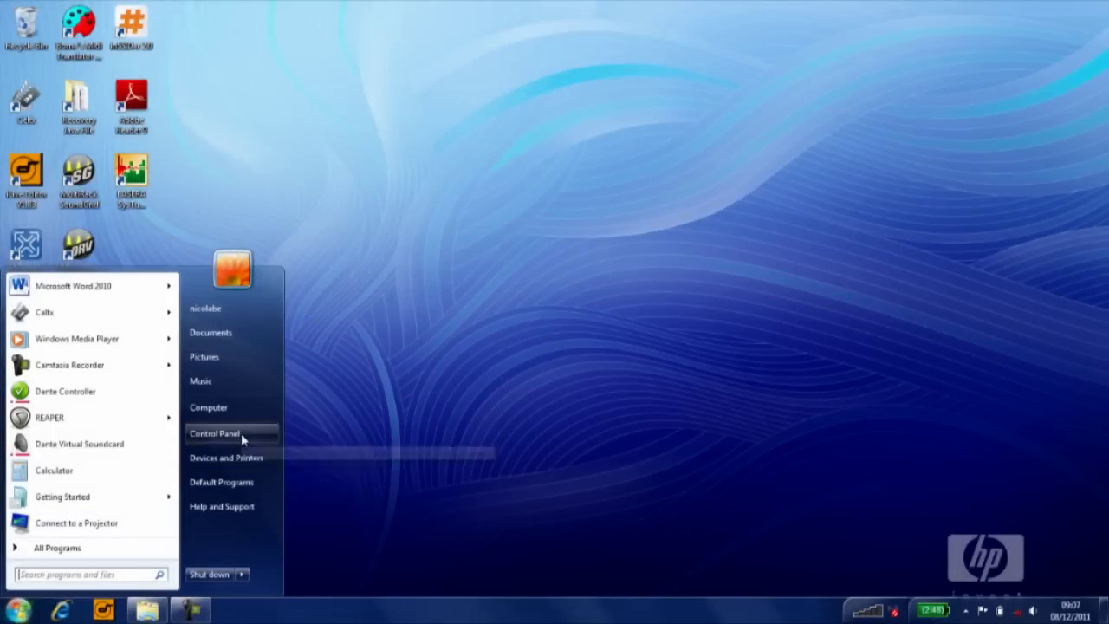
- Open the IPv4 properties of the Local Area Connection adapter
left_click(241, 433)
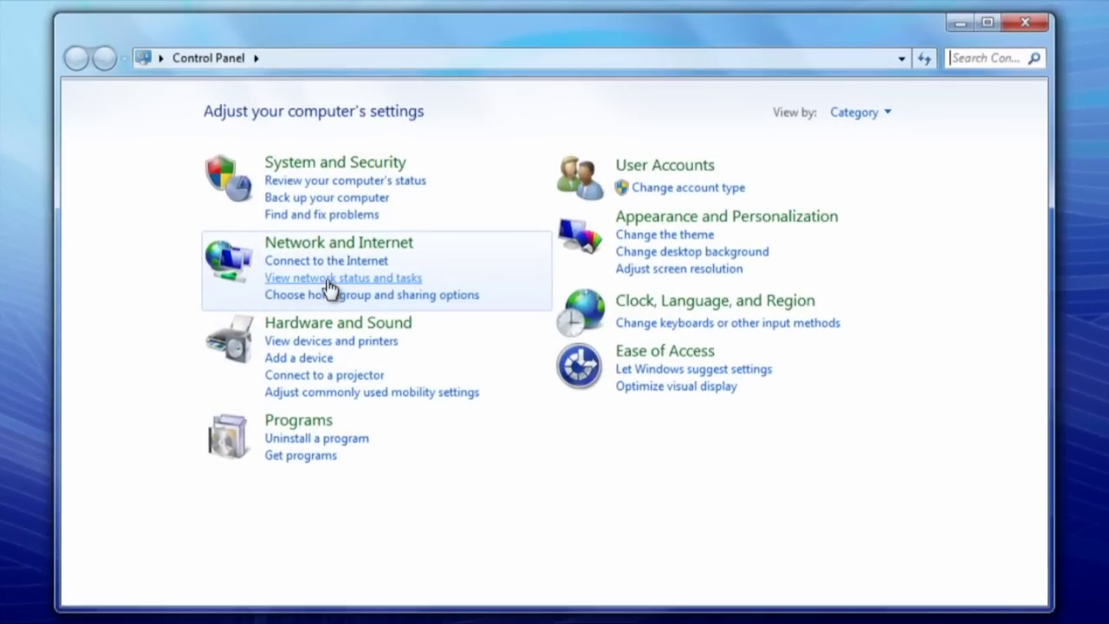
left_click(329, 281)
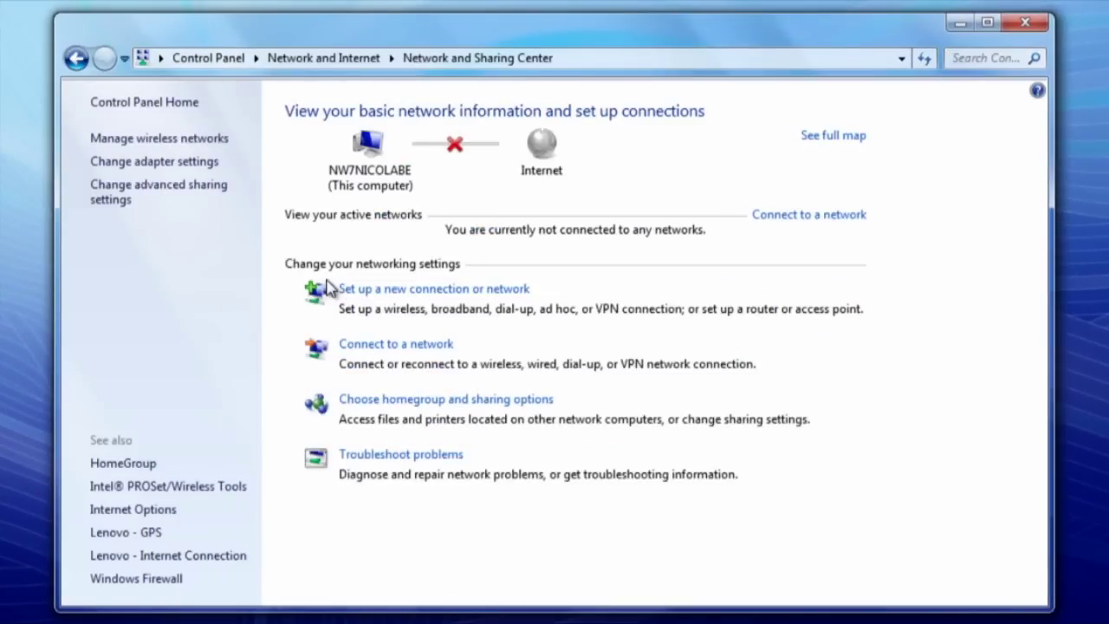
left_click(185, 165)
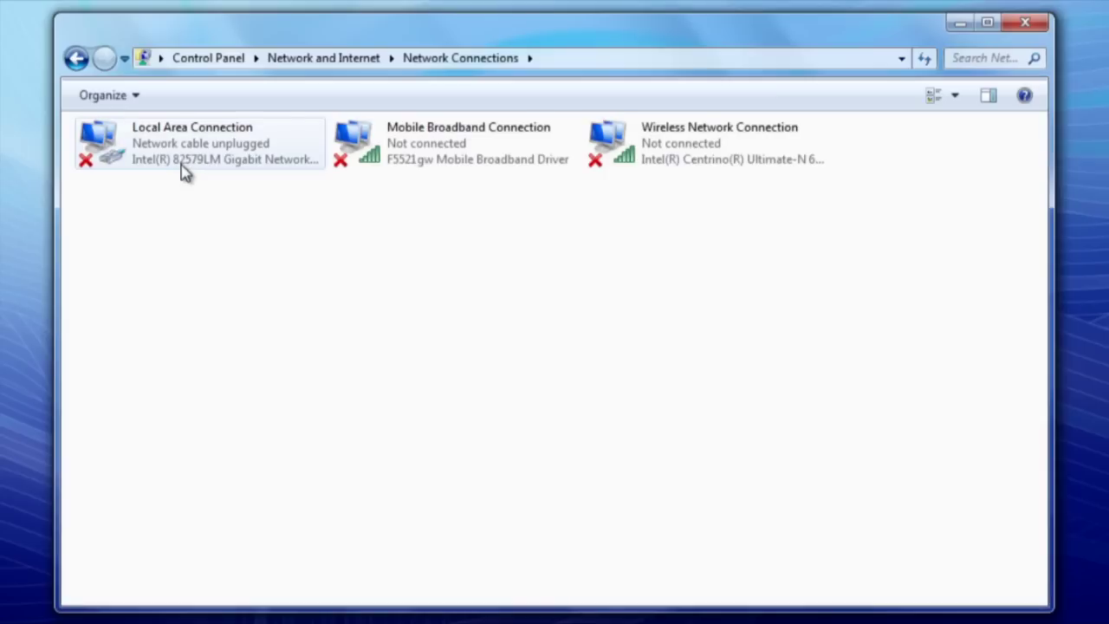
right_click(200, 153)
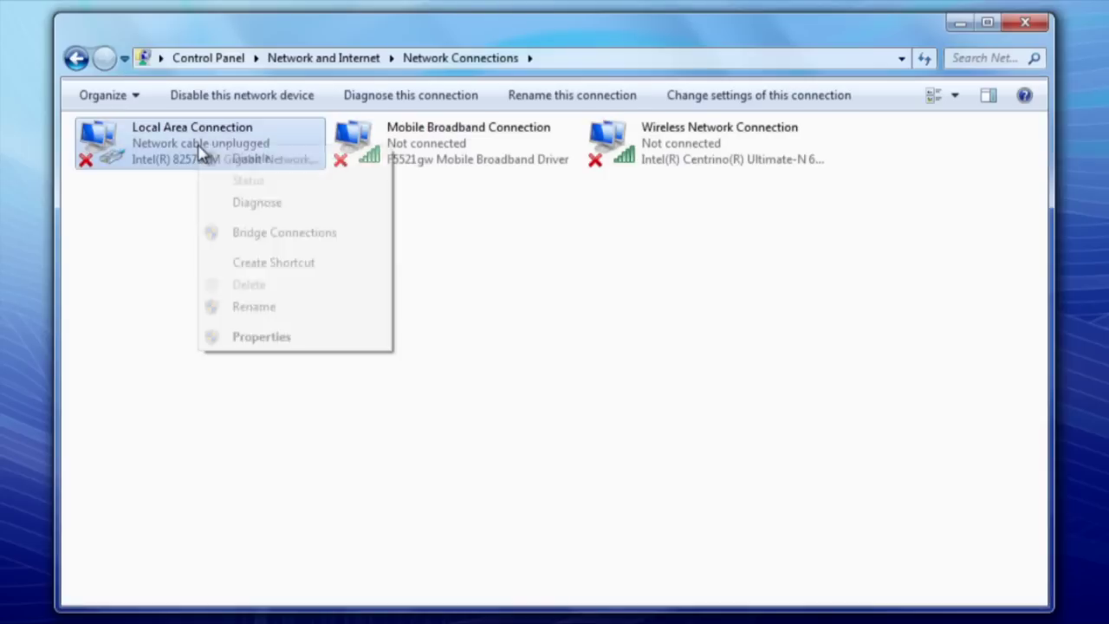
left_click(261, 337)
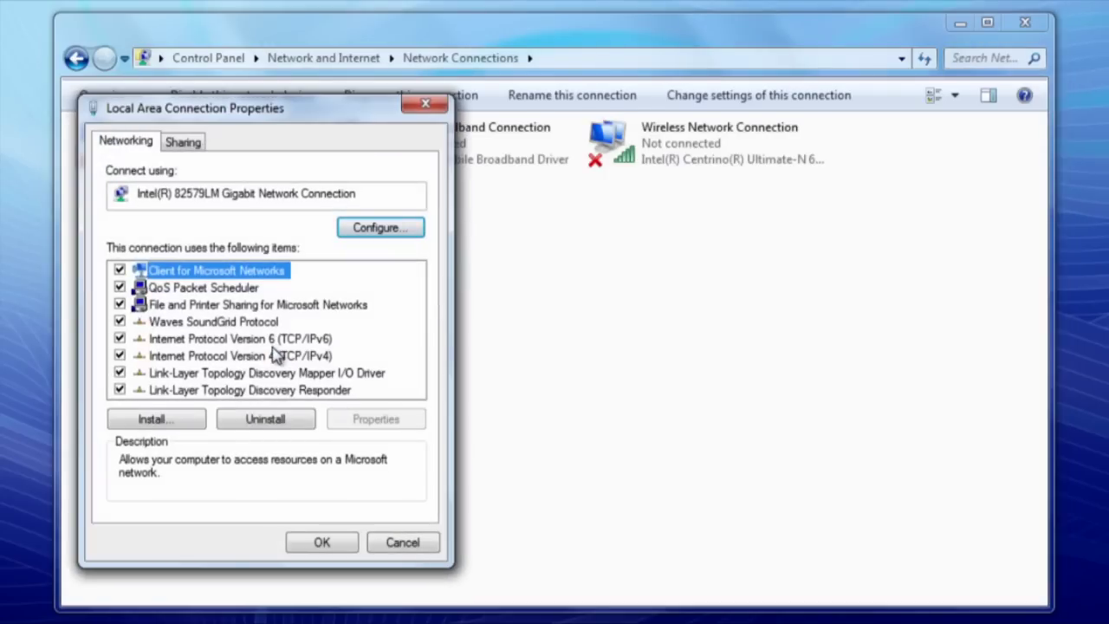
left_click(276, 357)
left_click(381, 419)
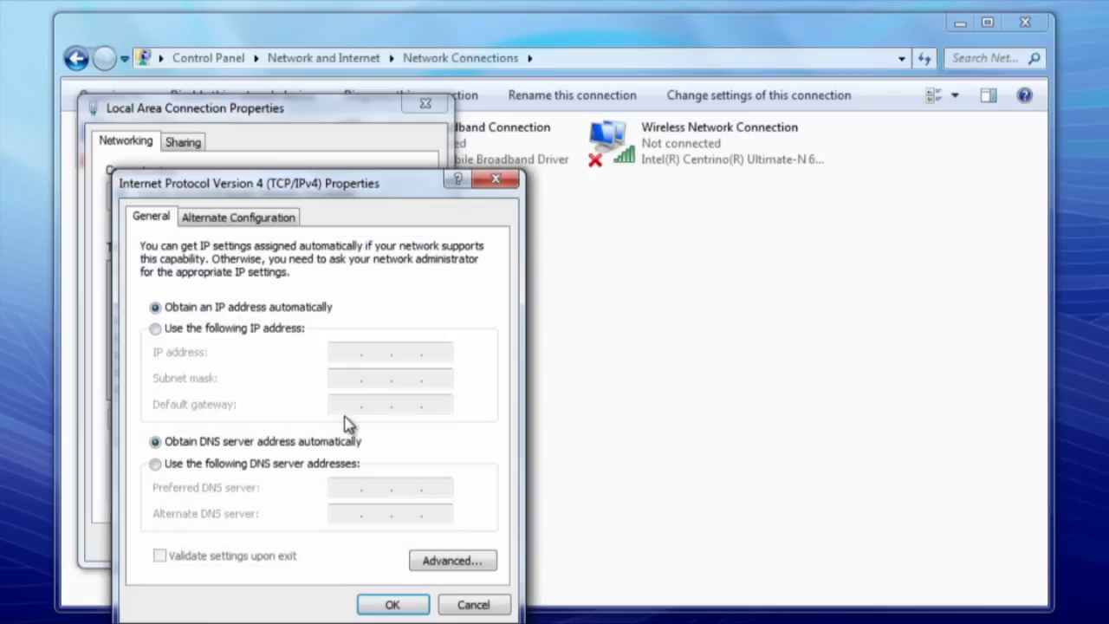
- Assign fixed IP 192.168.1.100, mask 255.255.255.0 and gateway 192.168.1.254
left_click(271, 334)
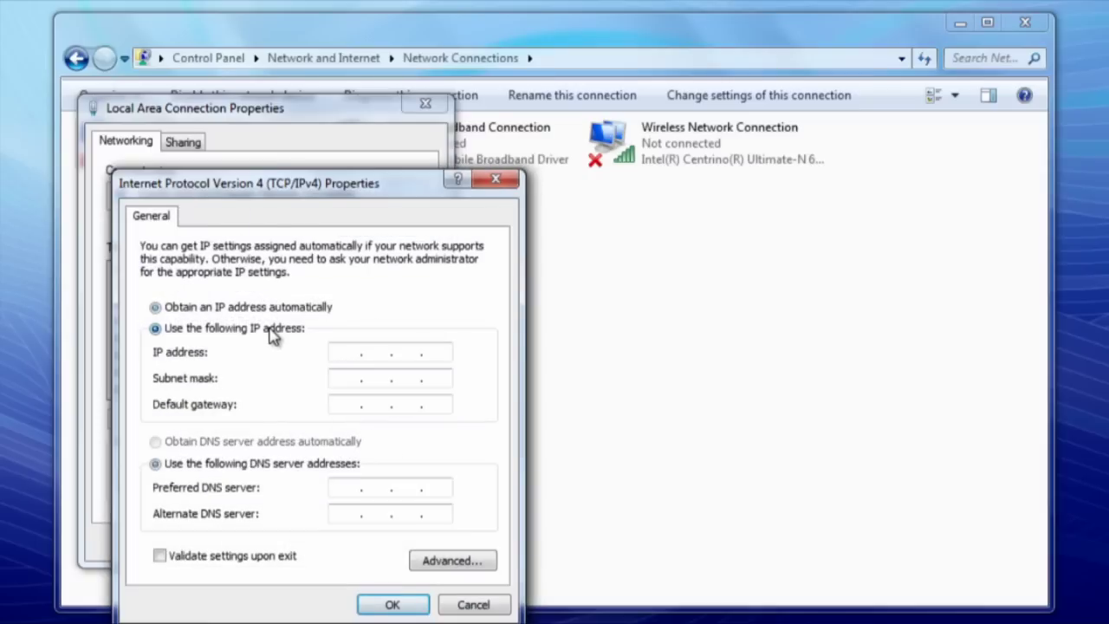
left_click(341, 352)
type("192.168.1.10")
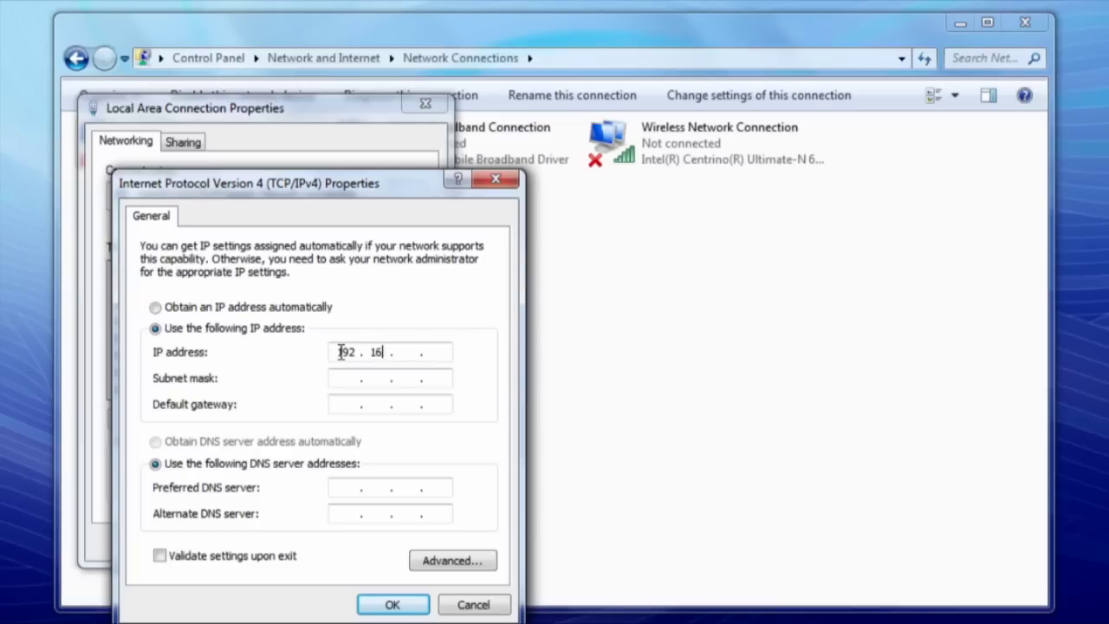
type("0")
key("Tab")
key("Tab")
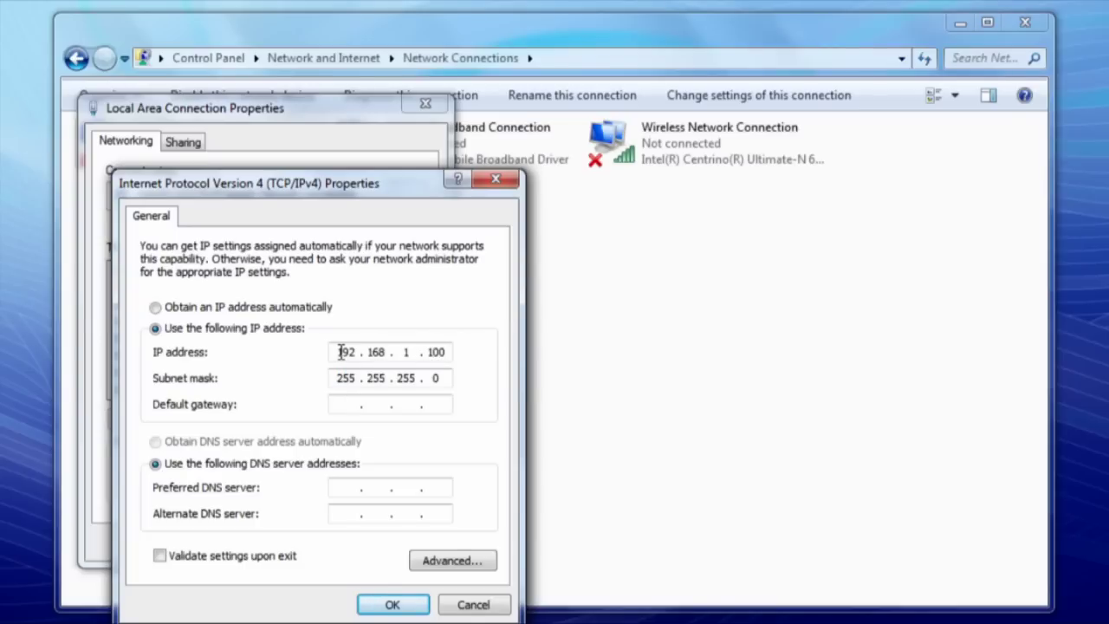
type("192.168.1.254")
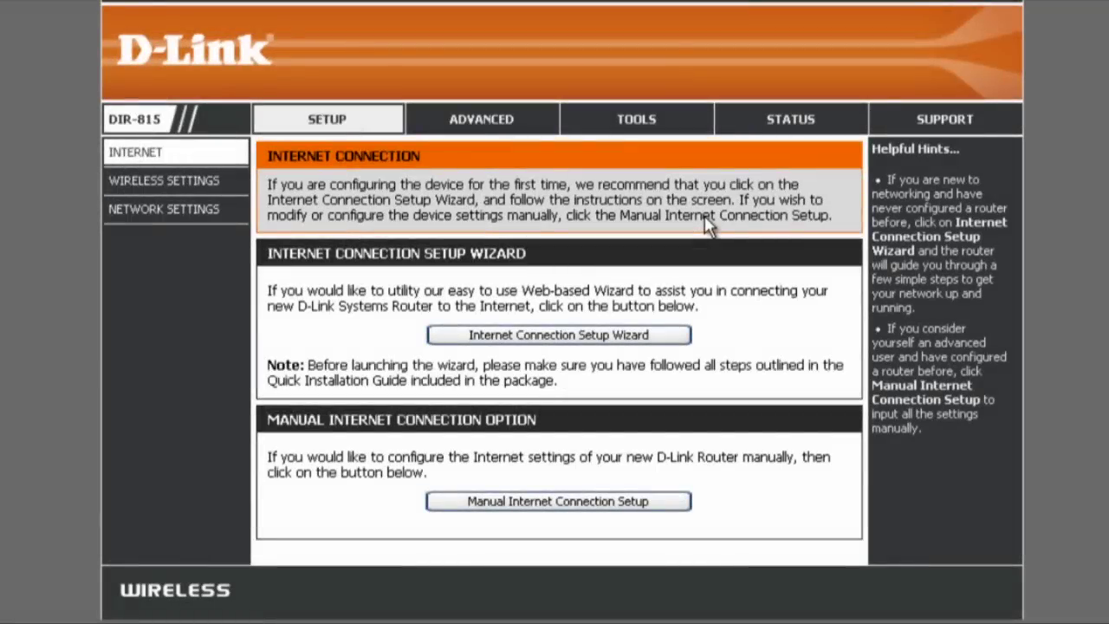
- Change the router IP address on Network Settings from 192.168.0.1 to 192.168.1.254
left_click(172, 212)
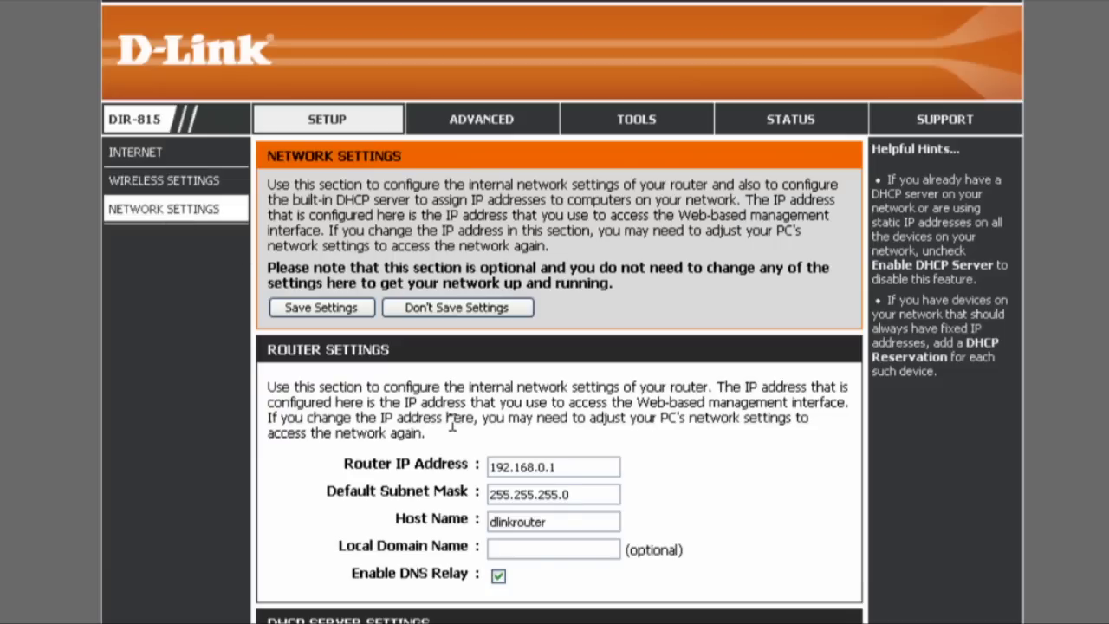
left_click(570, 467)
key("BackSpace")
key("BackSpace")
key("BackSpace")
type("1.254")
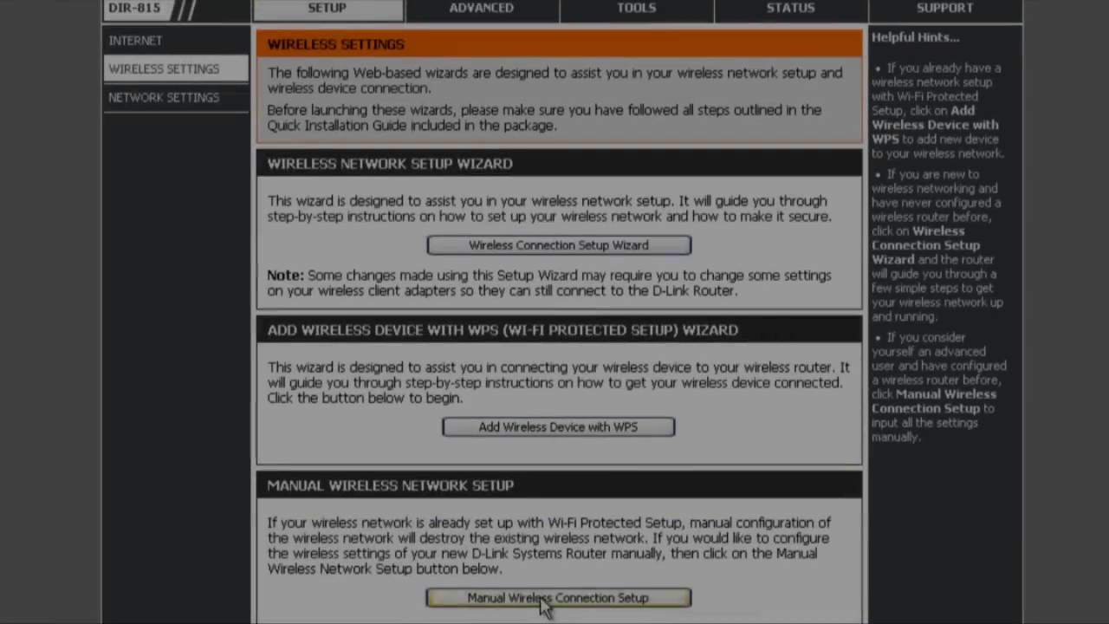
- In manual wireless setup, replace the network name dlink with iLive_2.4GHz
left_click(509, 599)
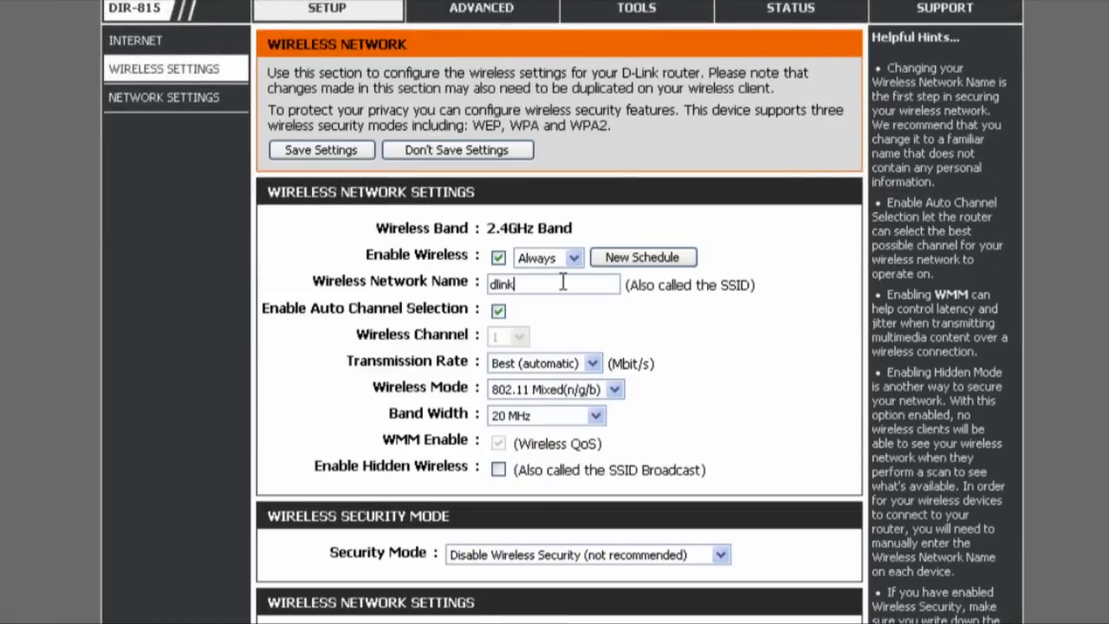
left_click_drag(563, 283, 464, 281)
type("iLive_2.5")
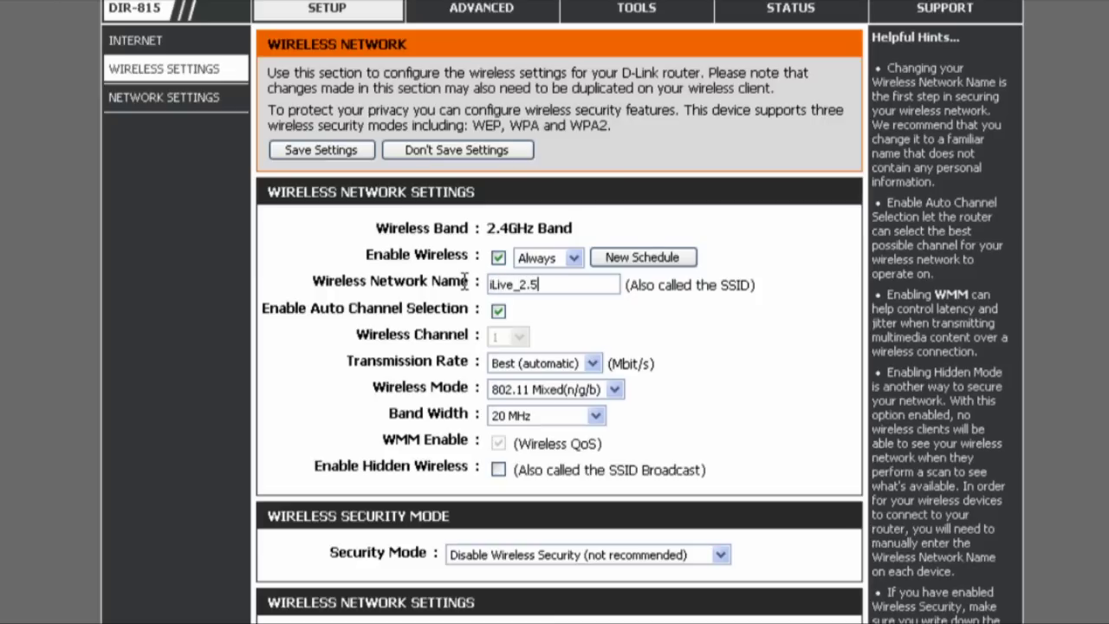
key("BackSpace")
type("4GHz")
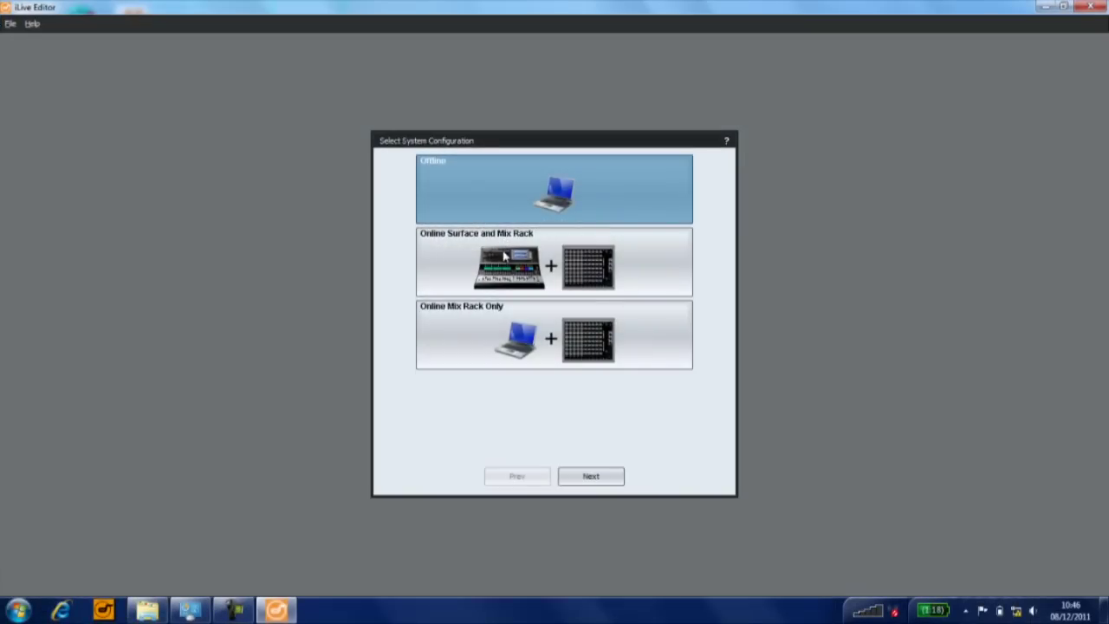
- Go online with surface and mix rack, choosing the R72_CS surface
double_click(503, 257)
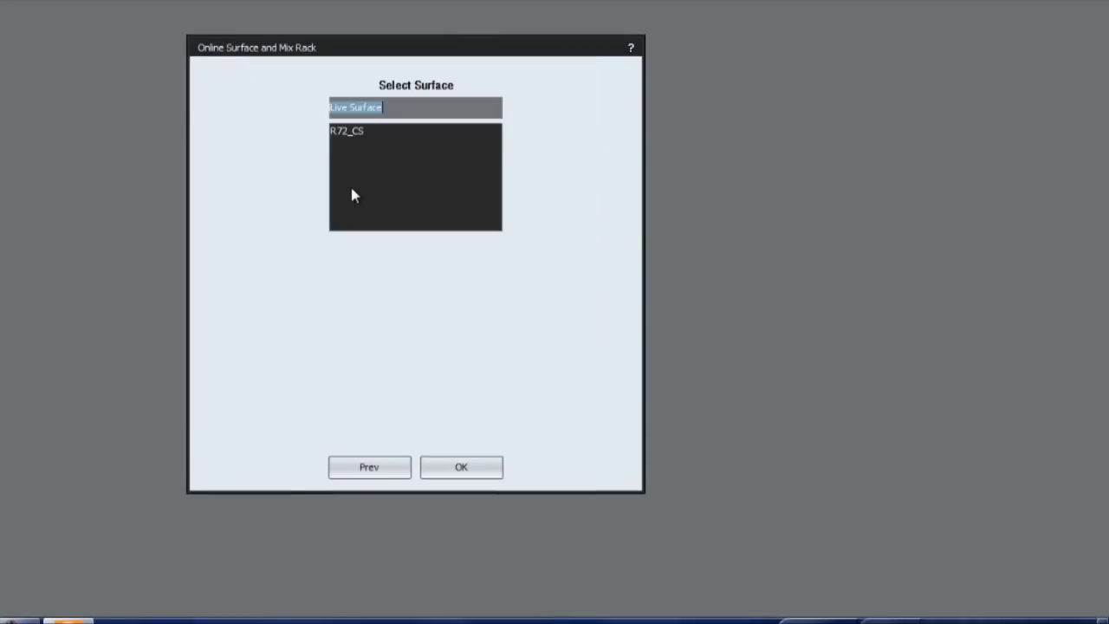
left_click(362, 132)
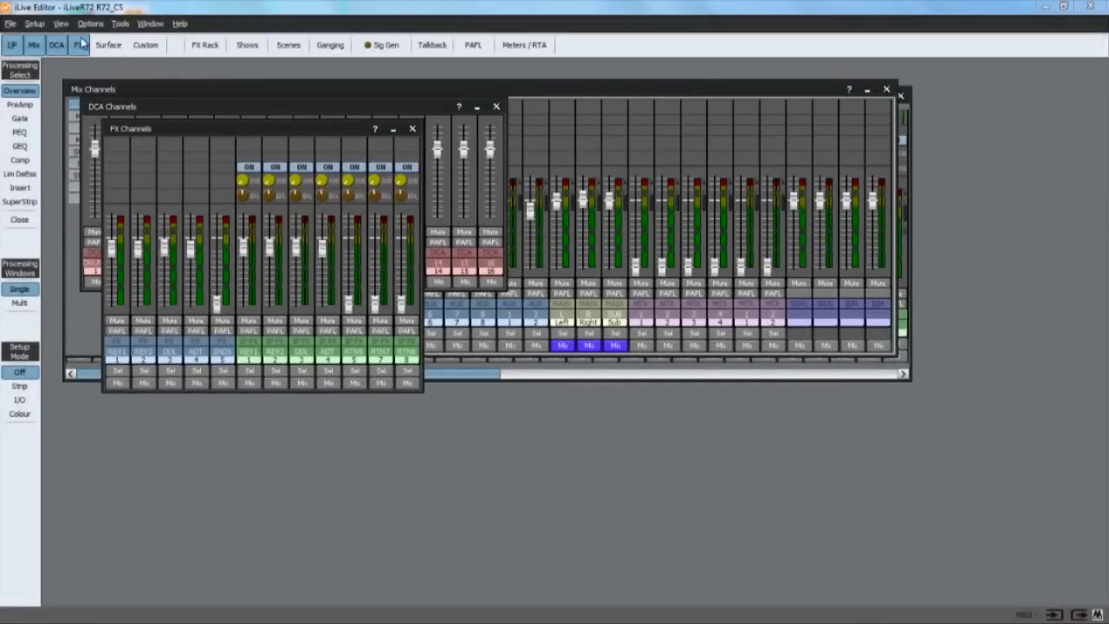
- Close the FX, DCA and Mix channel windows
left_click(77, 48)
left_click(57, 47)
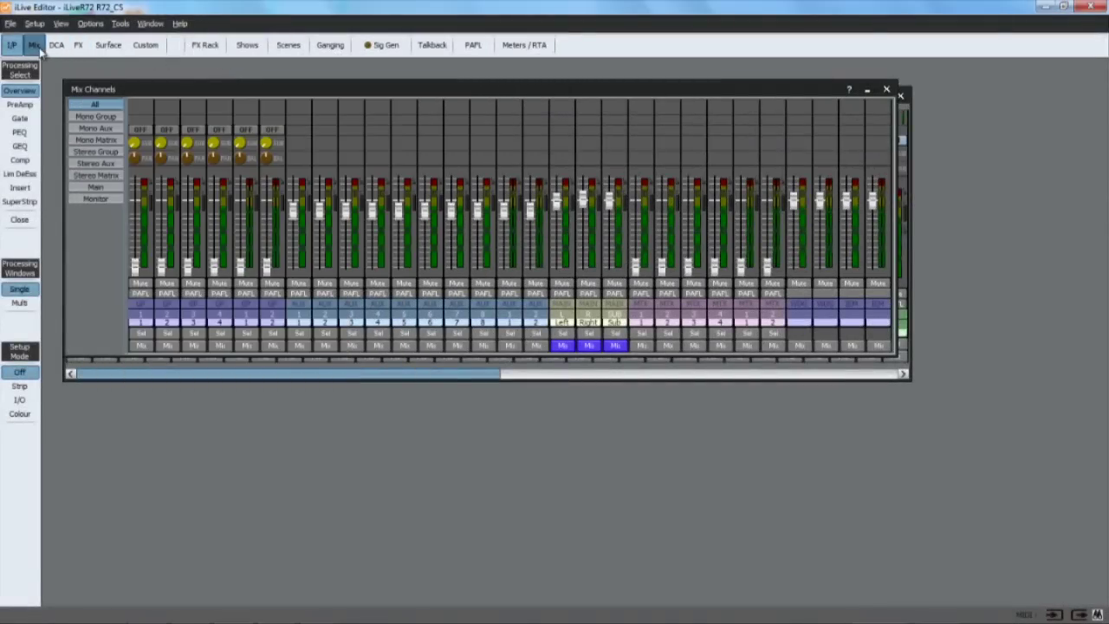
left_click(34, 46)
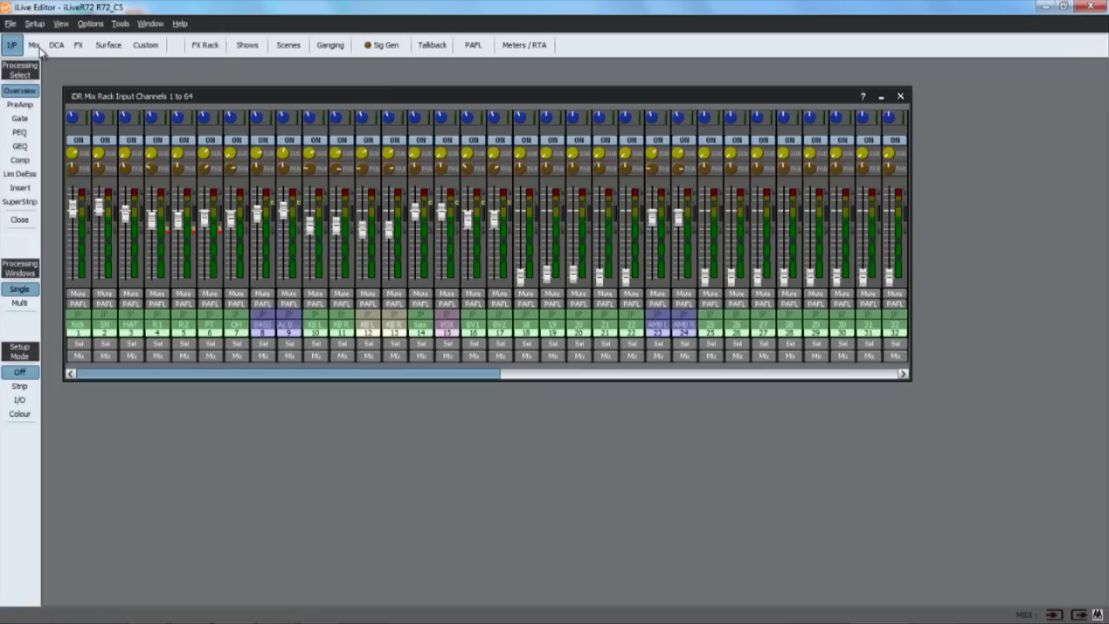
- Inspect the Kick channel's preamp and gate settings, then close the Input 1 window
left_click(80, 345)
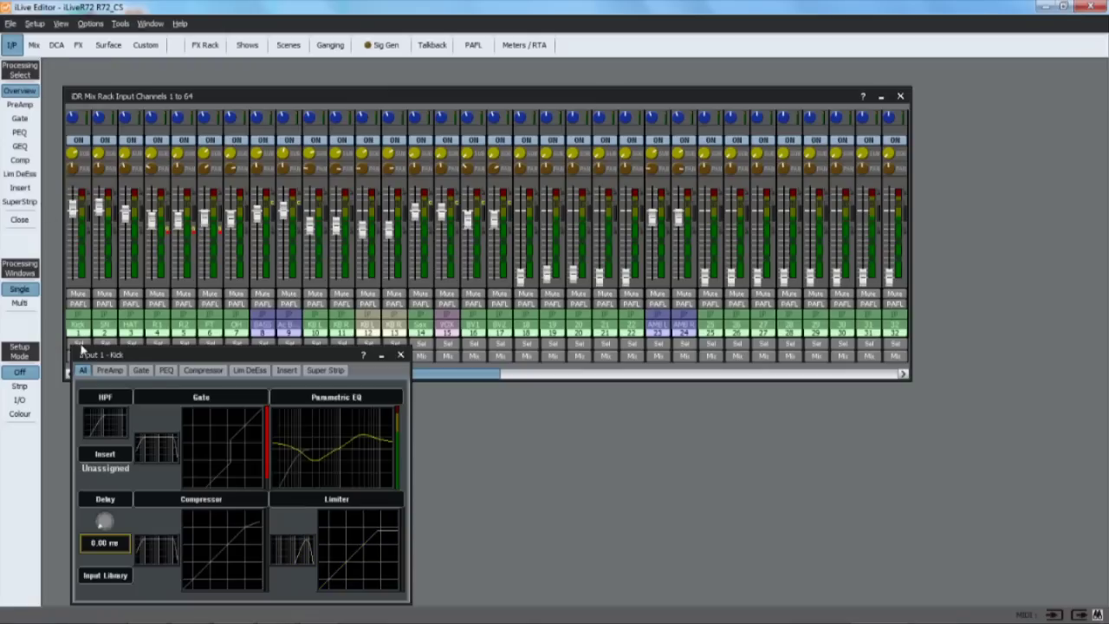
left_click(20, 104)
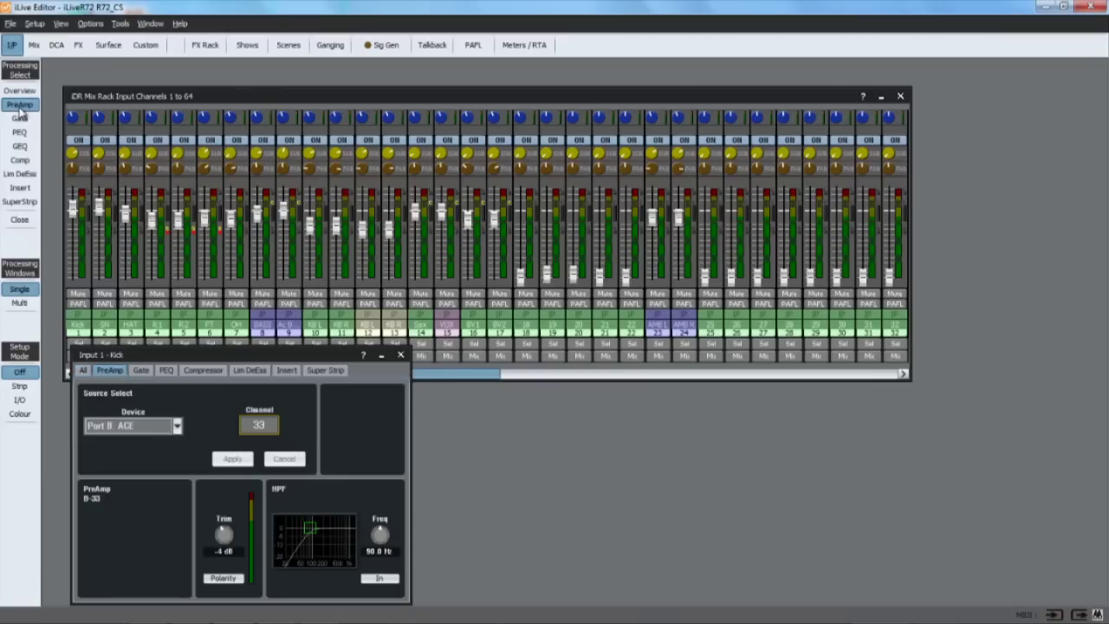
left_click(19, 117)
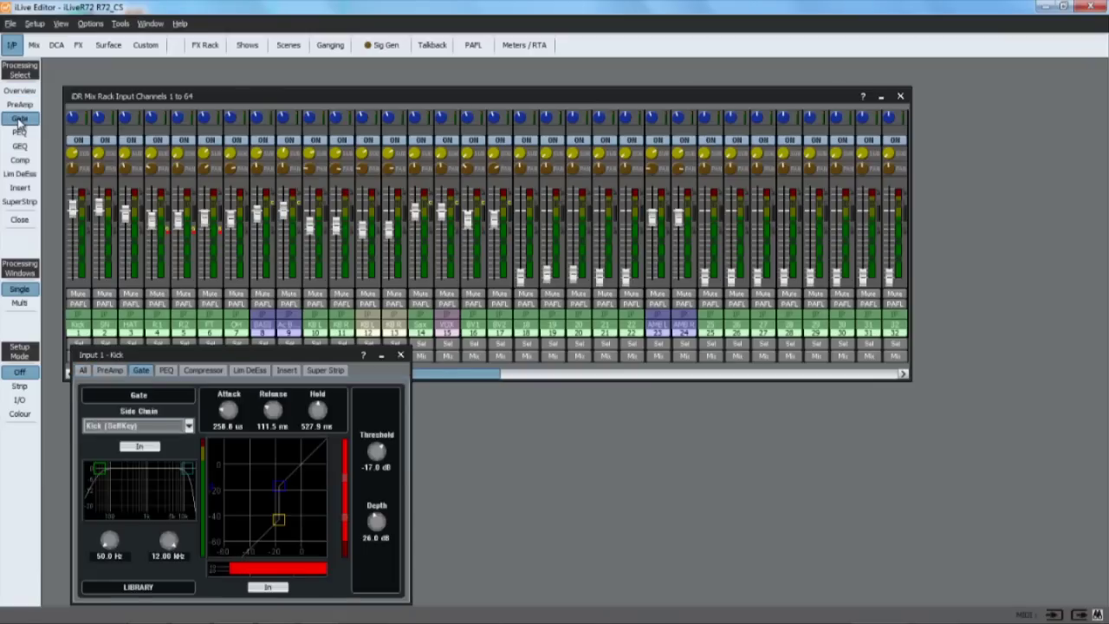
left_click(401, 356)
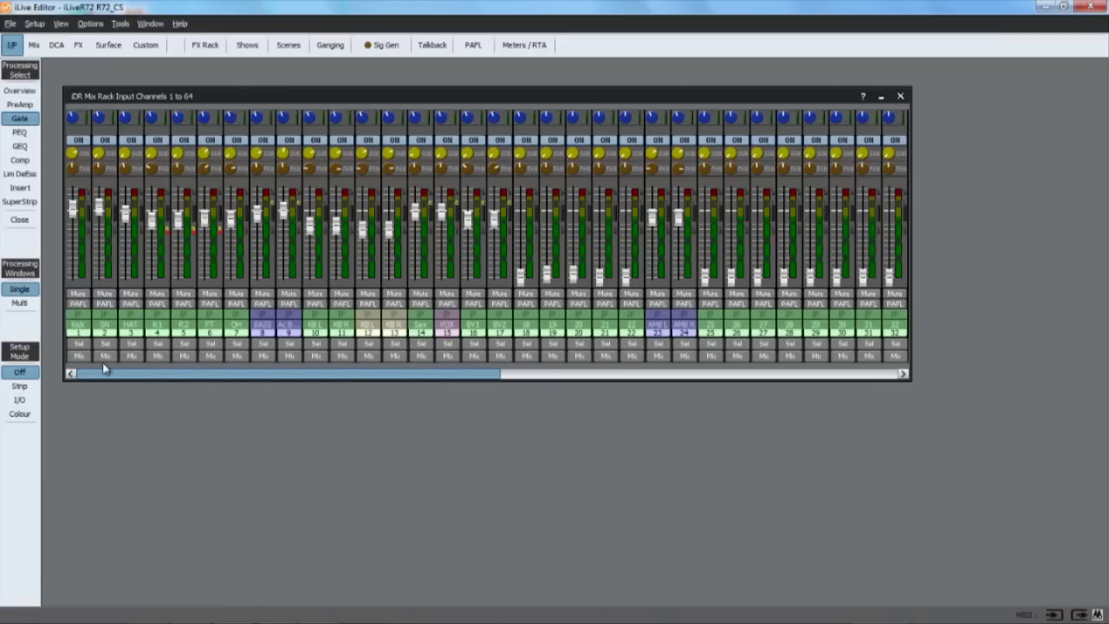
- Add the HAT channel 3 strip to the custom user strips, then switch to I/O setup
left_click(26, 387)
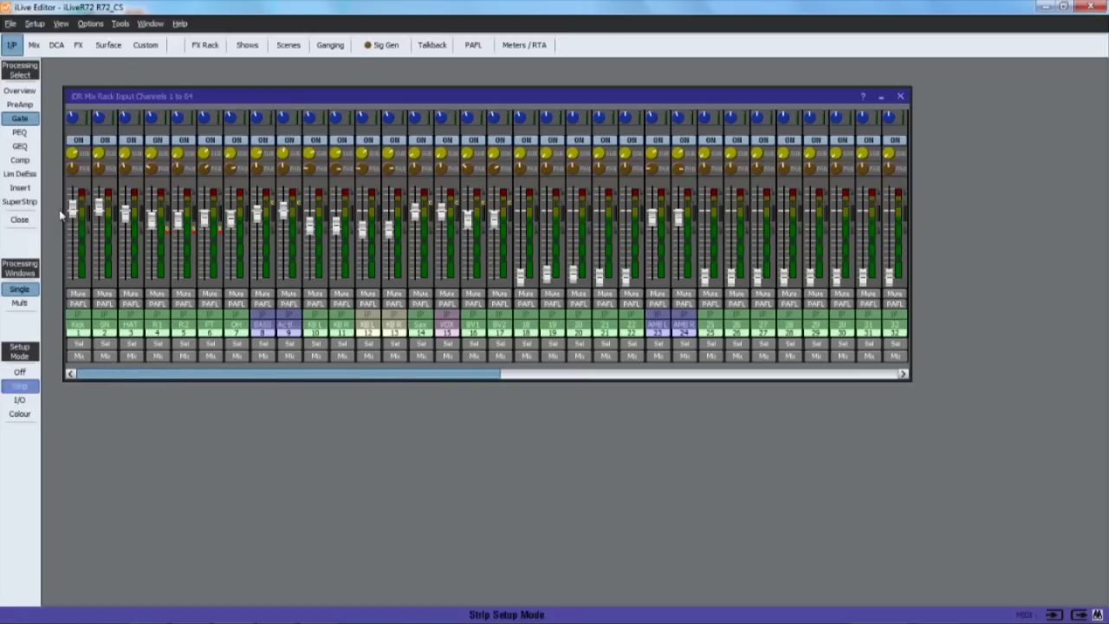
left_click(145, 45)
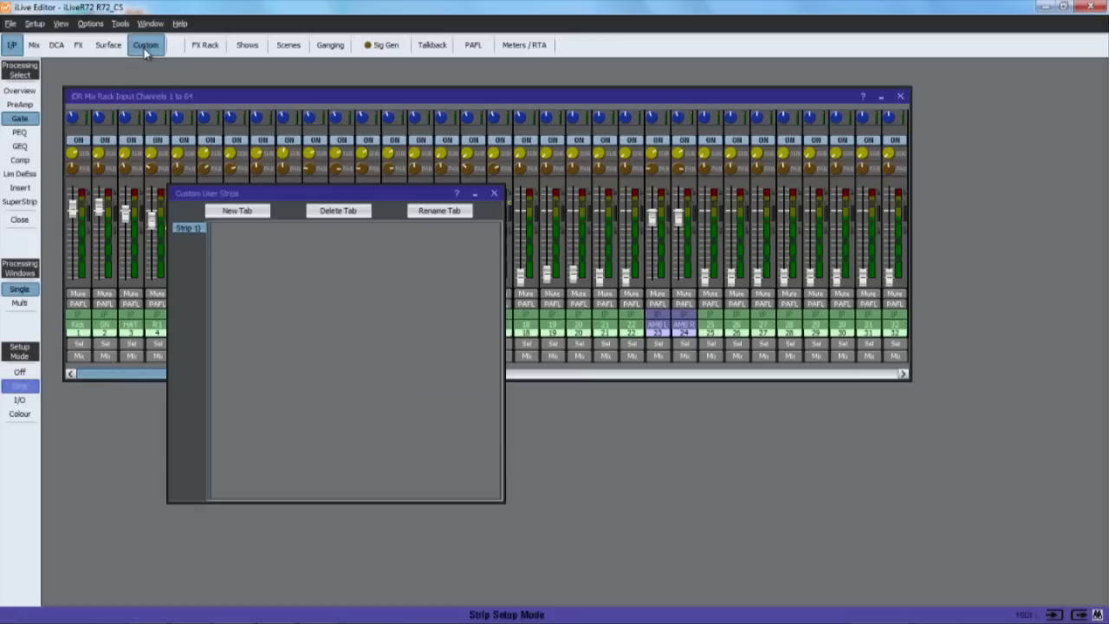
left_click(130, 206)
left_click(130, 206)
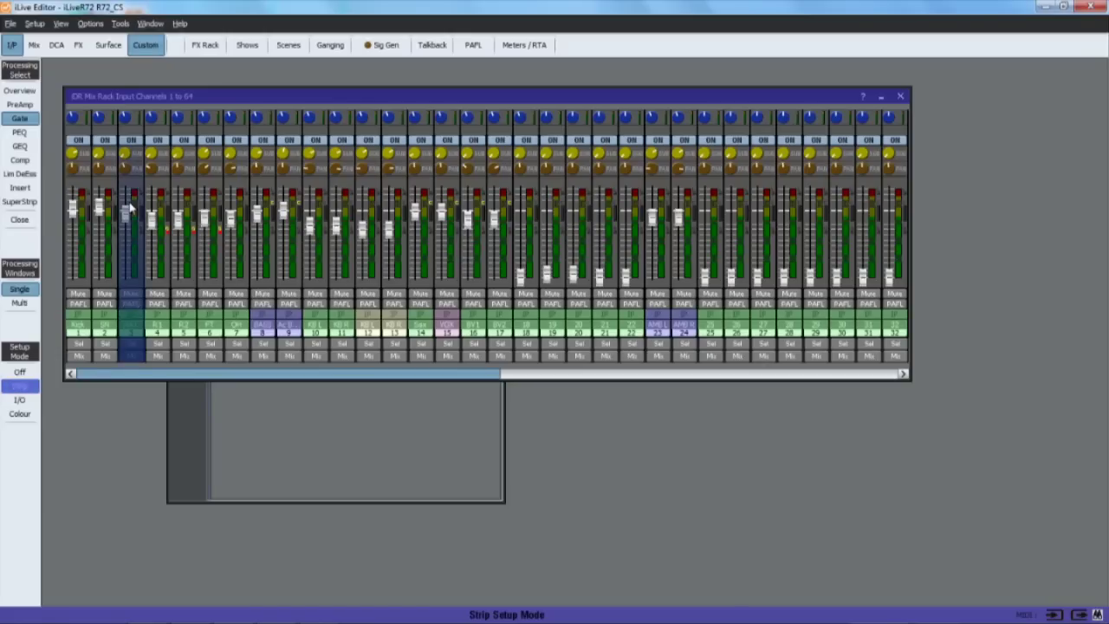
left_click(263, 429)
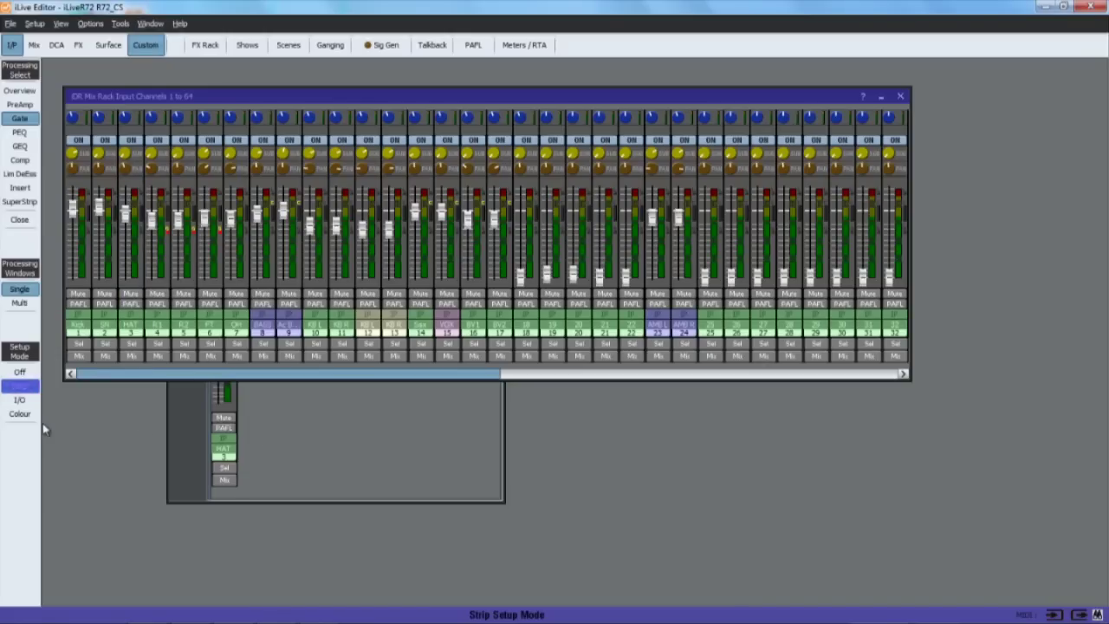
left_click(19, 399)
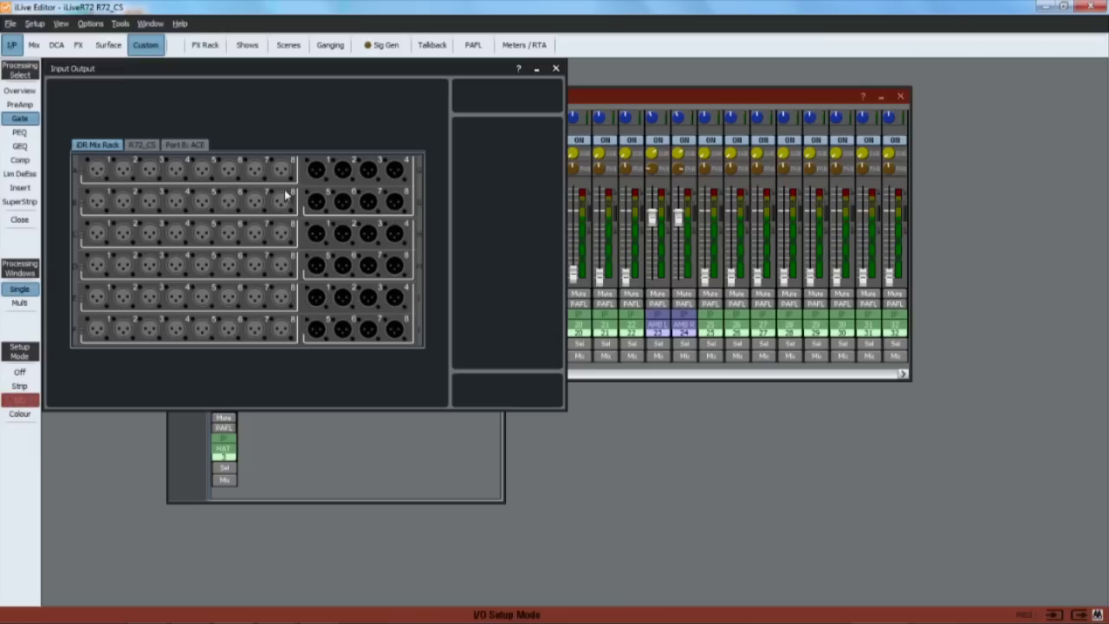
- Assign the mix rack's first output socket to Mono Group 1 and close the I/O view
left_click(317, 171)
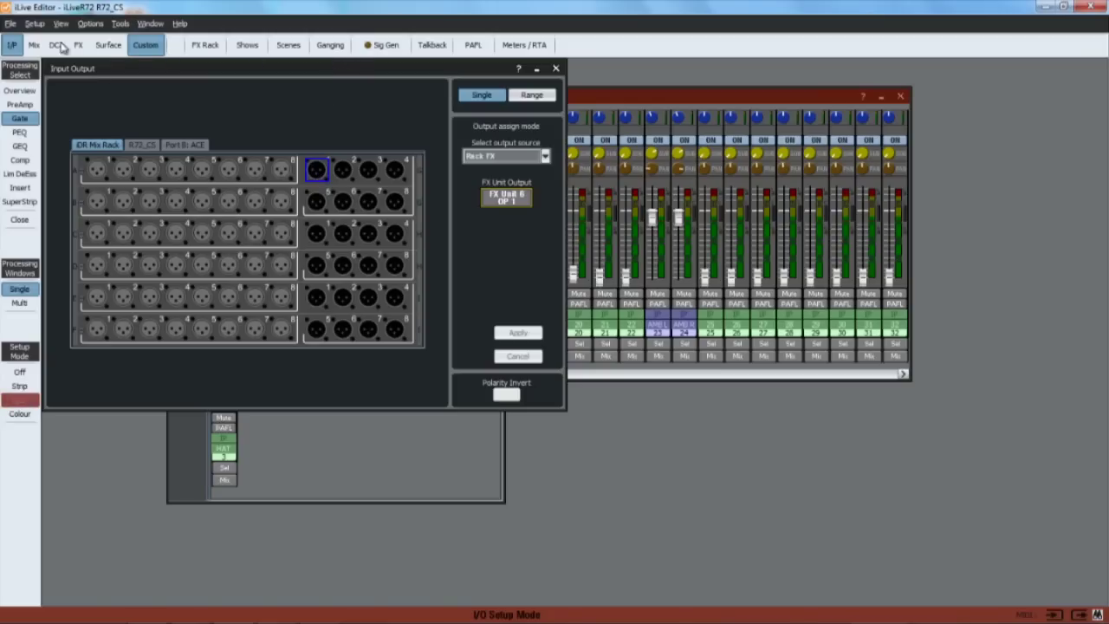
left_click(33, 44)
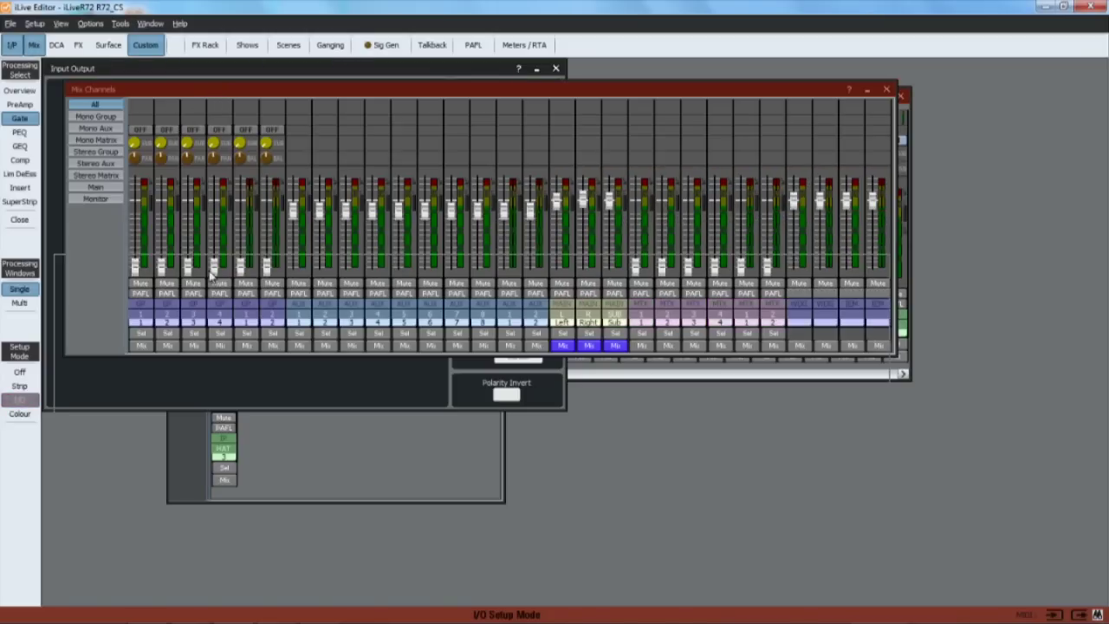
left_click_drag(221, 90, 273, 339)
left_click(198, 412)
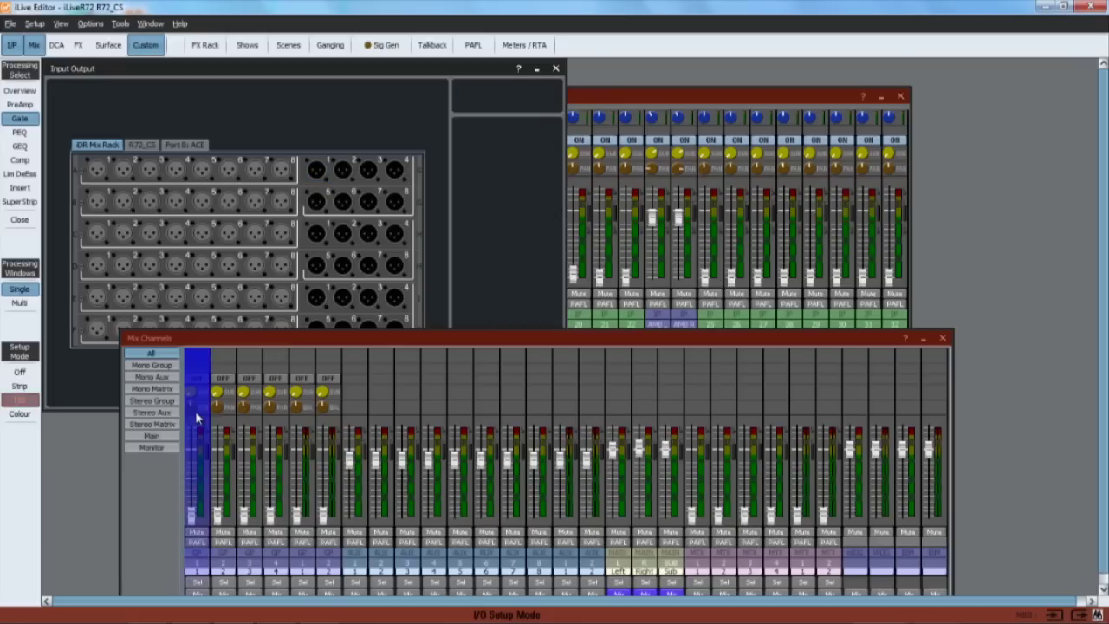
left_click(317, 169)
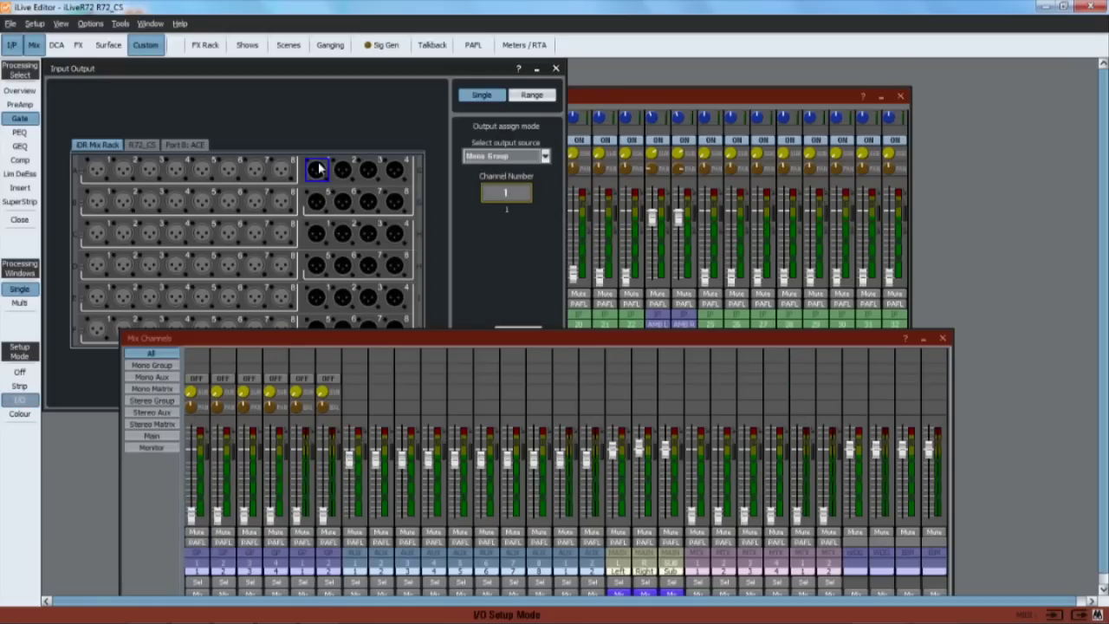
left_click(357, 69)
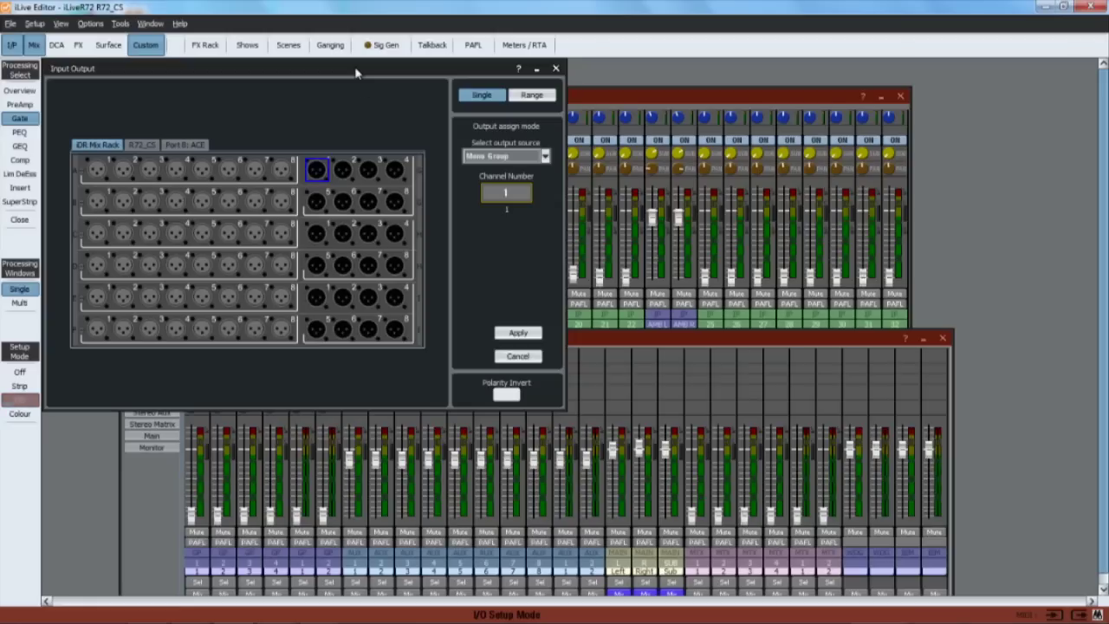
left_click(518, 336)
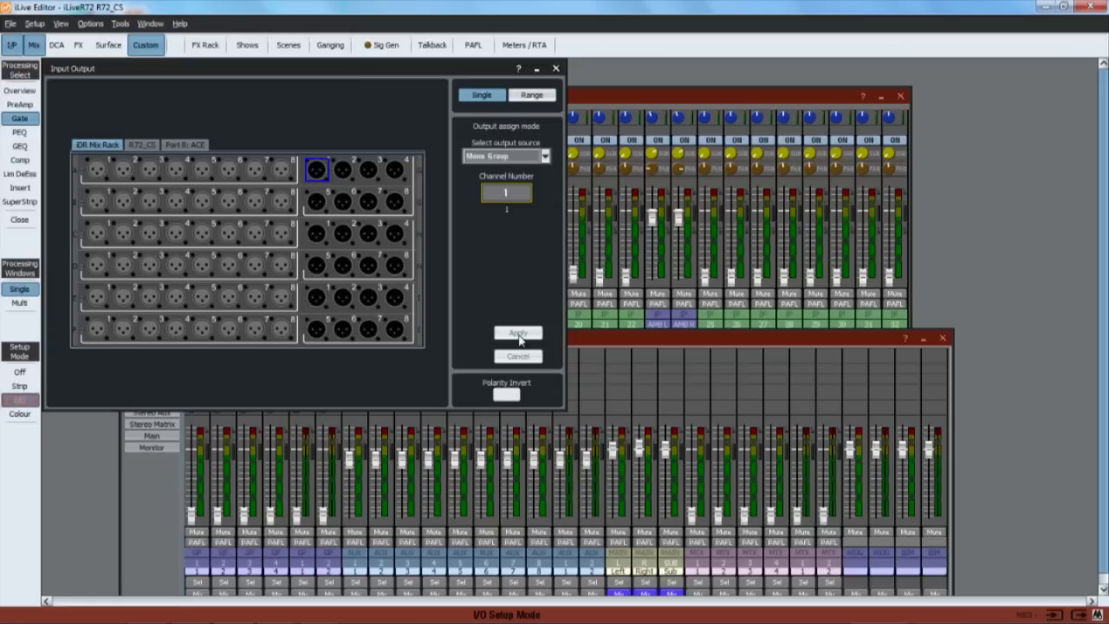
left_click(555, 69)
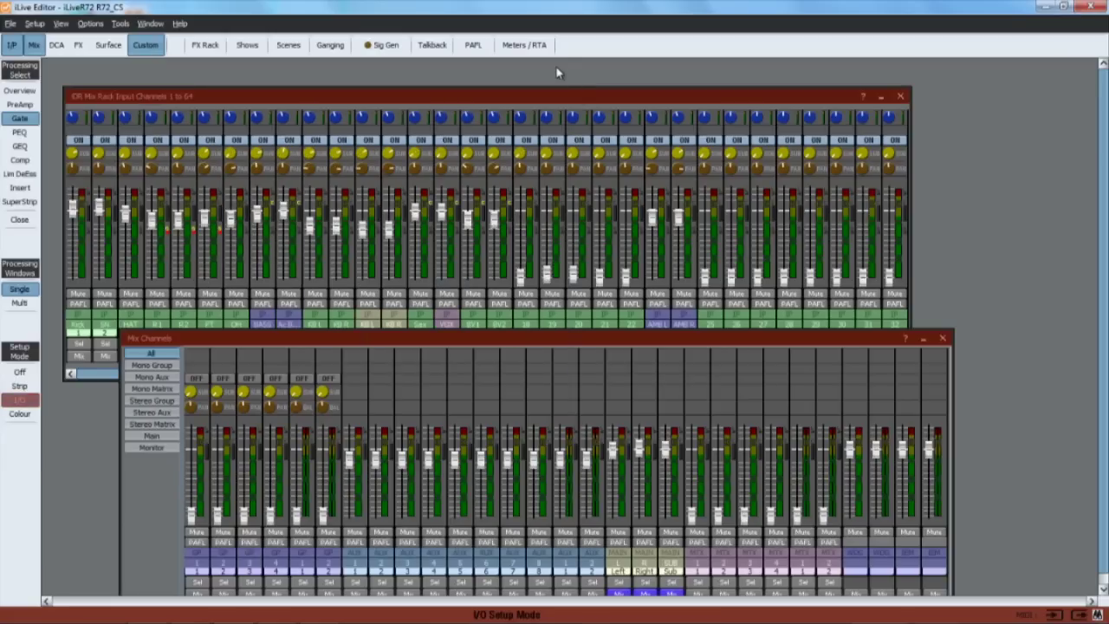
- Name the first mix channel Drums and colour it yellow
left_click(25, 416)
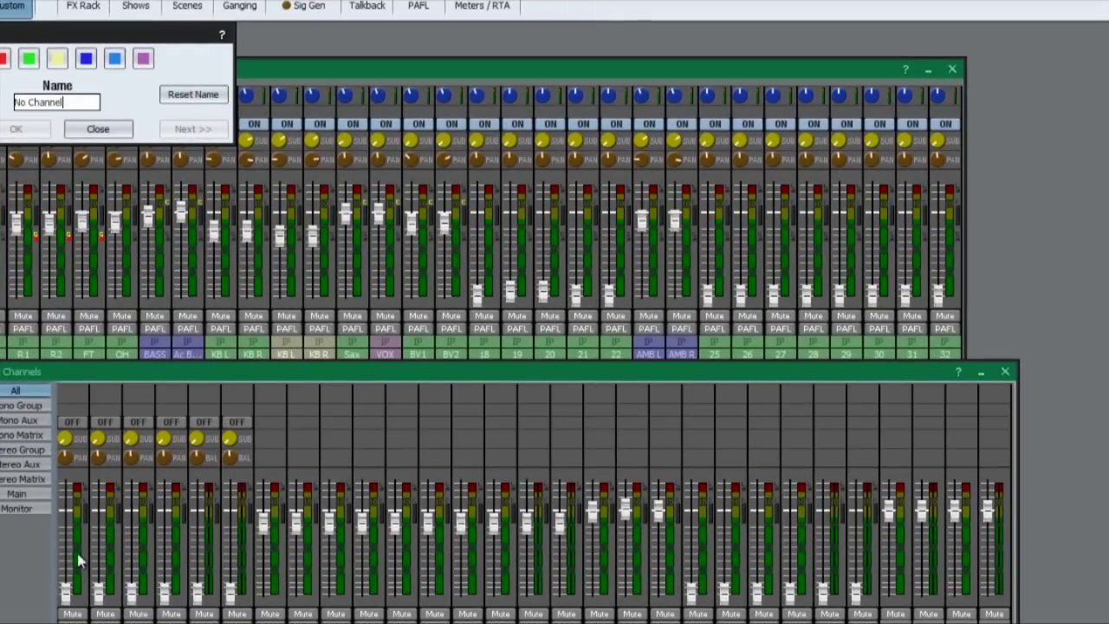
left_click(83, 532)
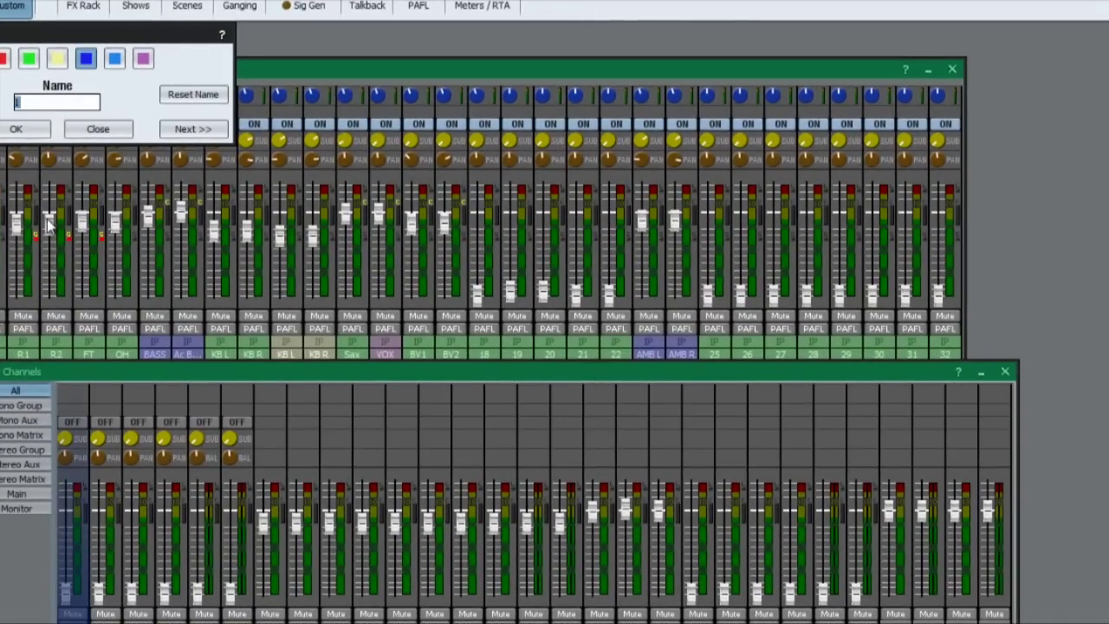
type("Drums")
left_click(57, 59)
left_click(26, 130)
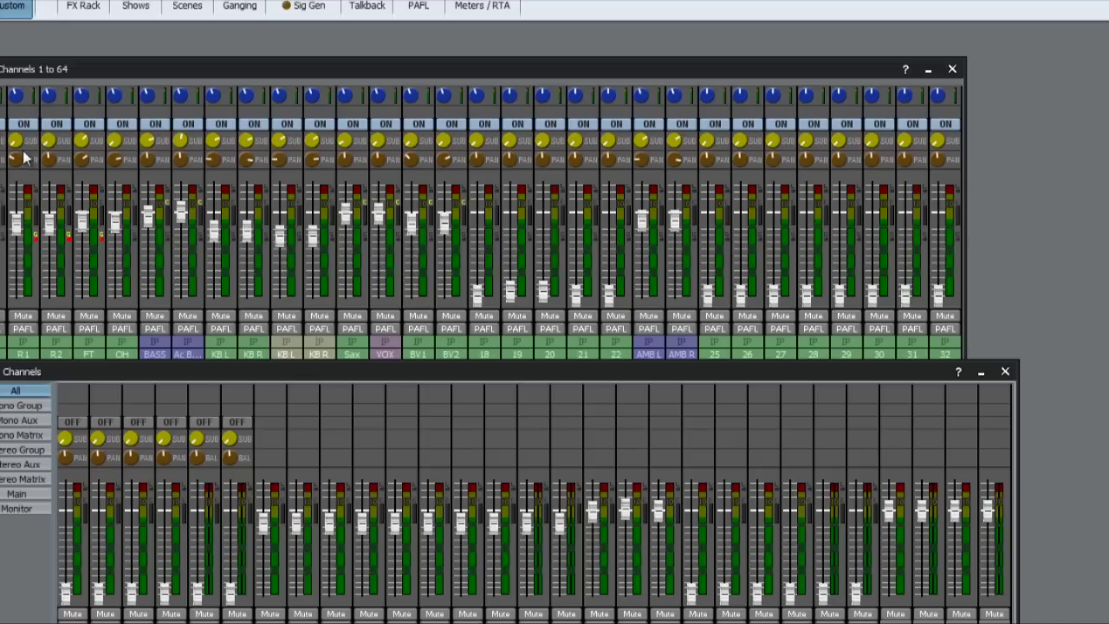
right_click(69, 522)
- Copy the first mix channel's processing and paste it onto the second strip
left_click(97, 546)
right_click(104, 546)
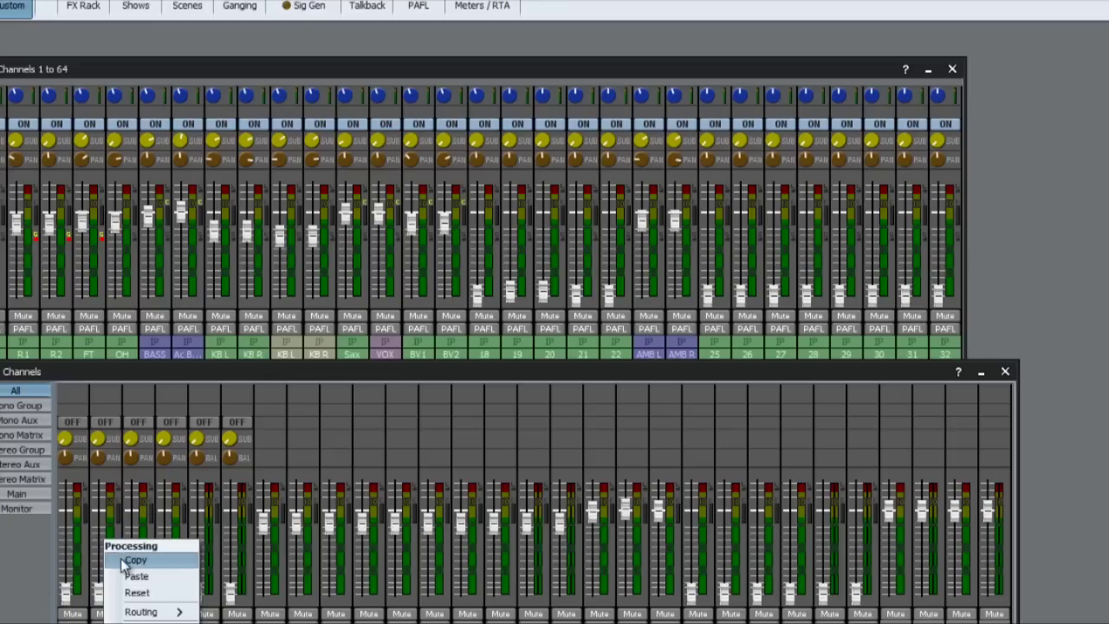
left_click(130, 576)
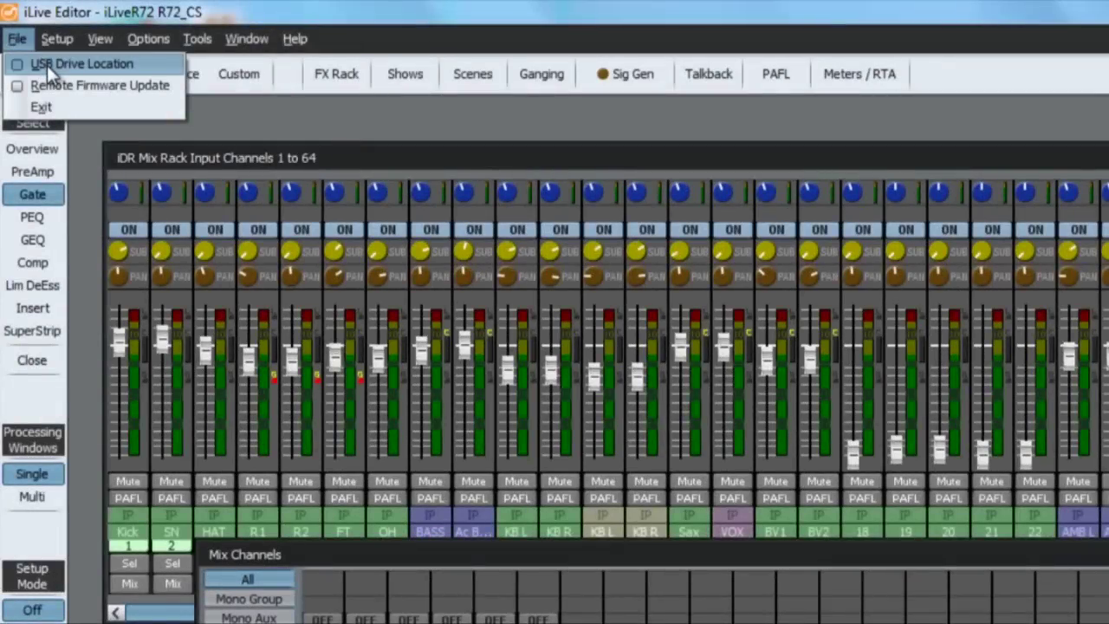
- Set the USB drive location to USB2 (D:)
left_click(47, 65)
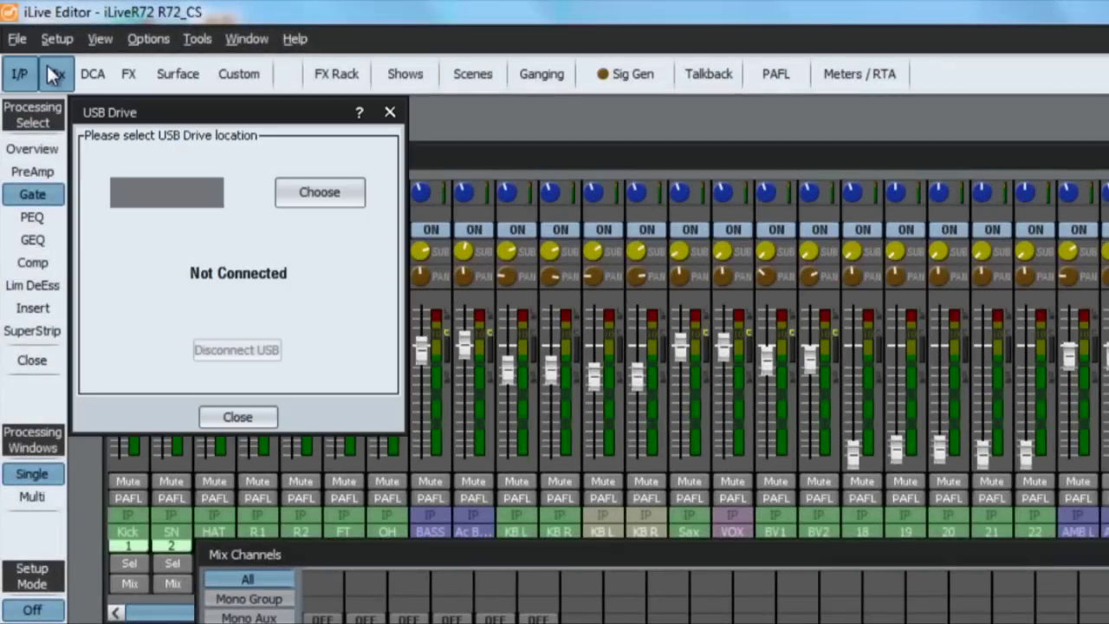
left_click(303, 193)
left_click(399, 119)
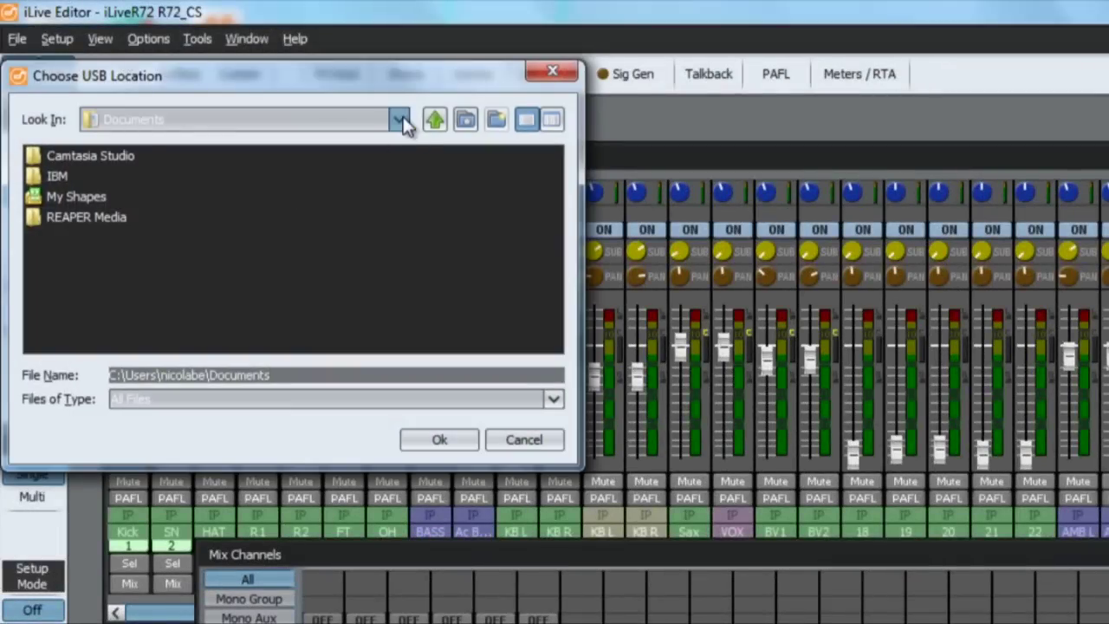
left_click(250, 164)
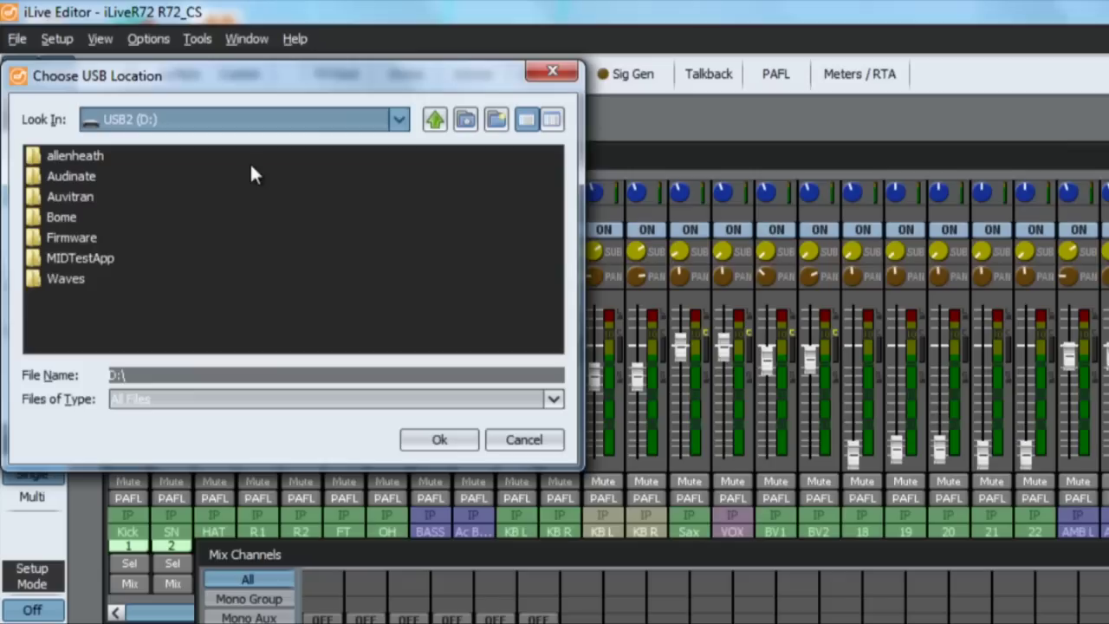
left_click(439, 440)
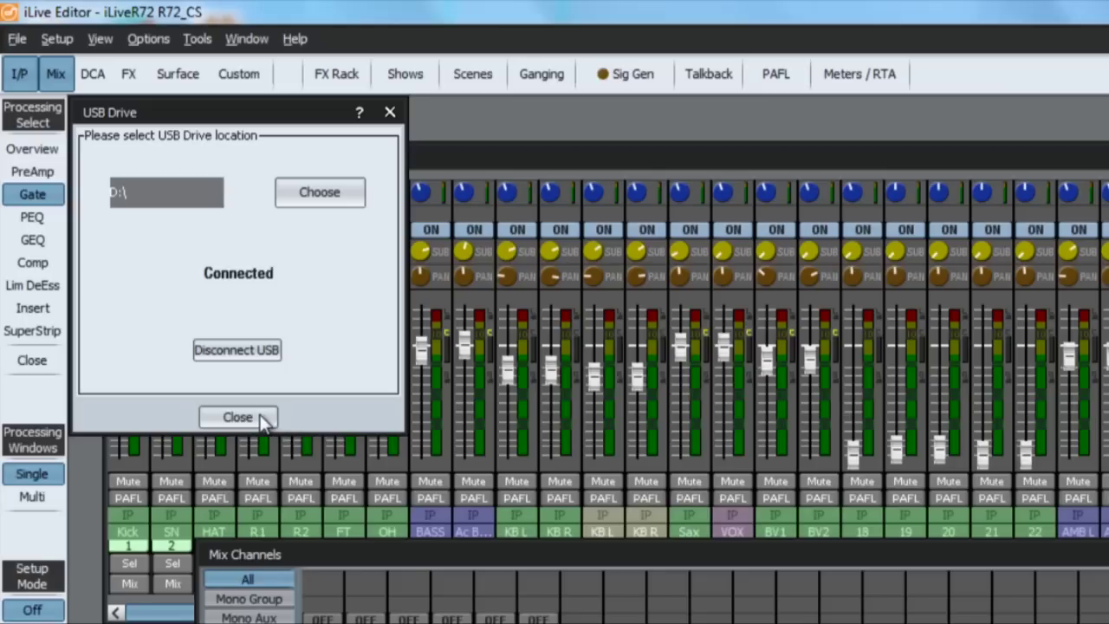
- Close the USB drive settings and open the PAFL settings from the tools menu
left_click(238, 417)
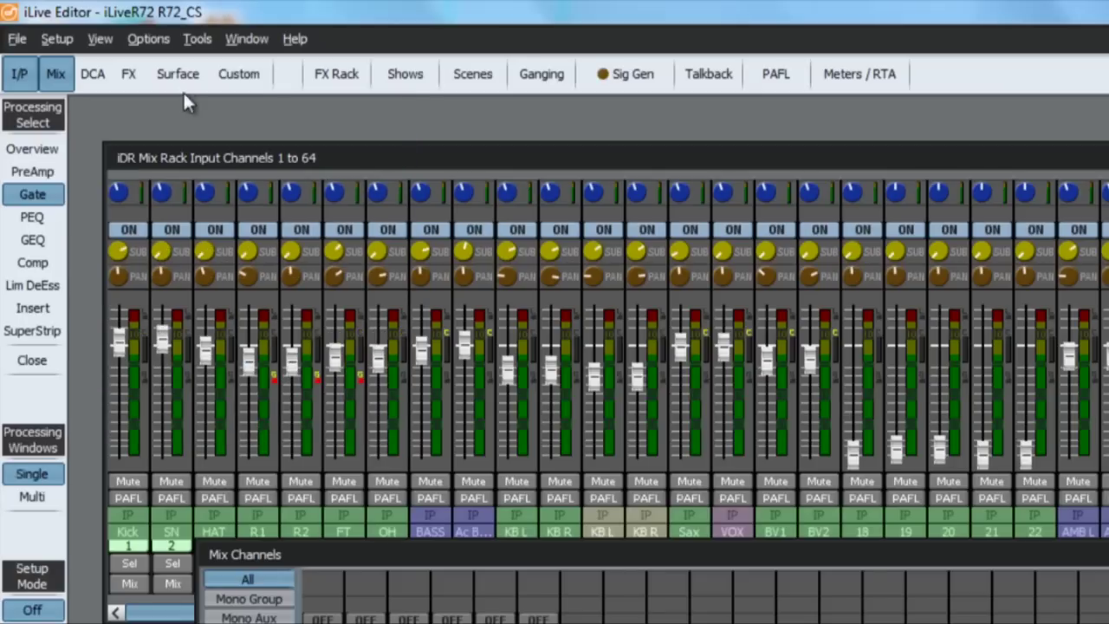
left_click(149, 39)
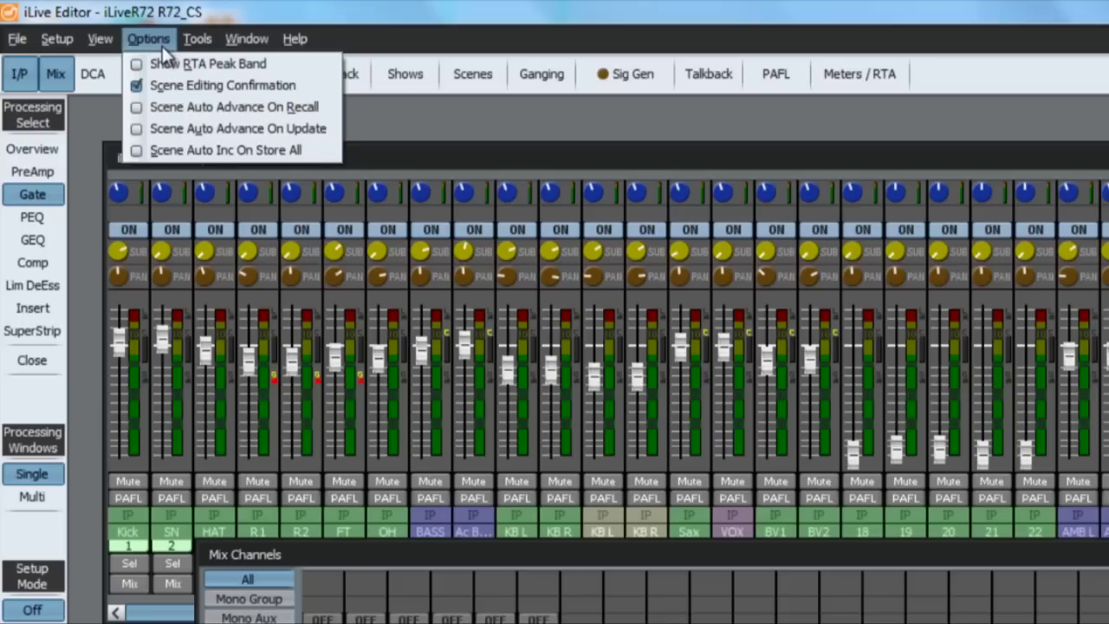
left_click(163, 107)
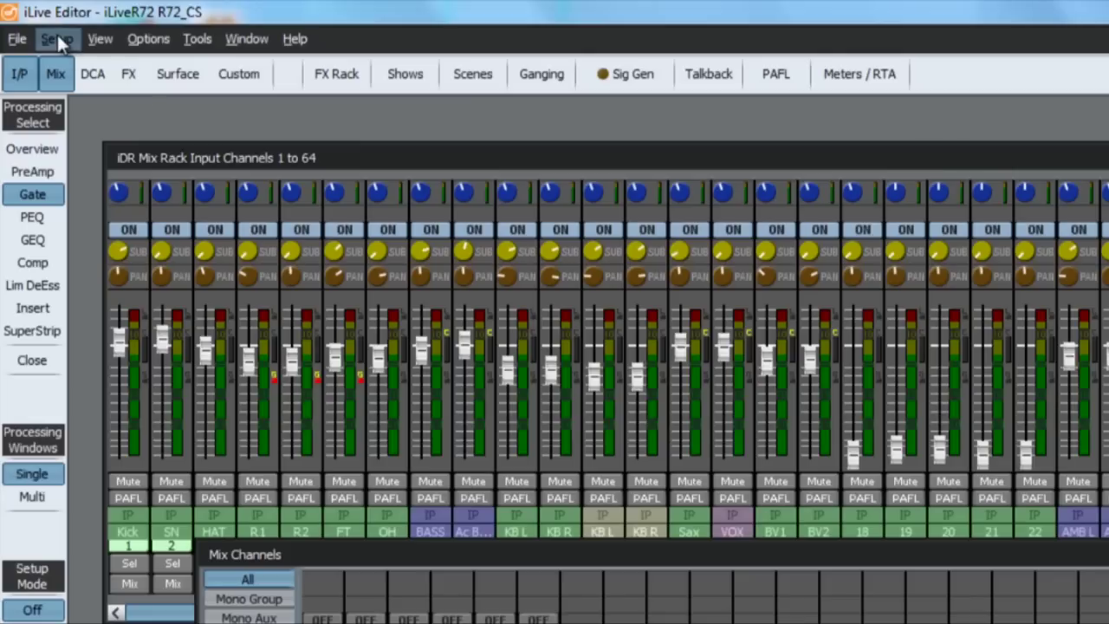
left_click(213, 46)
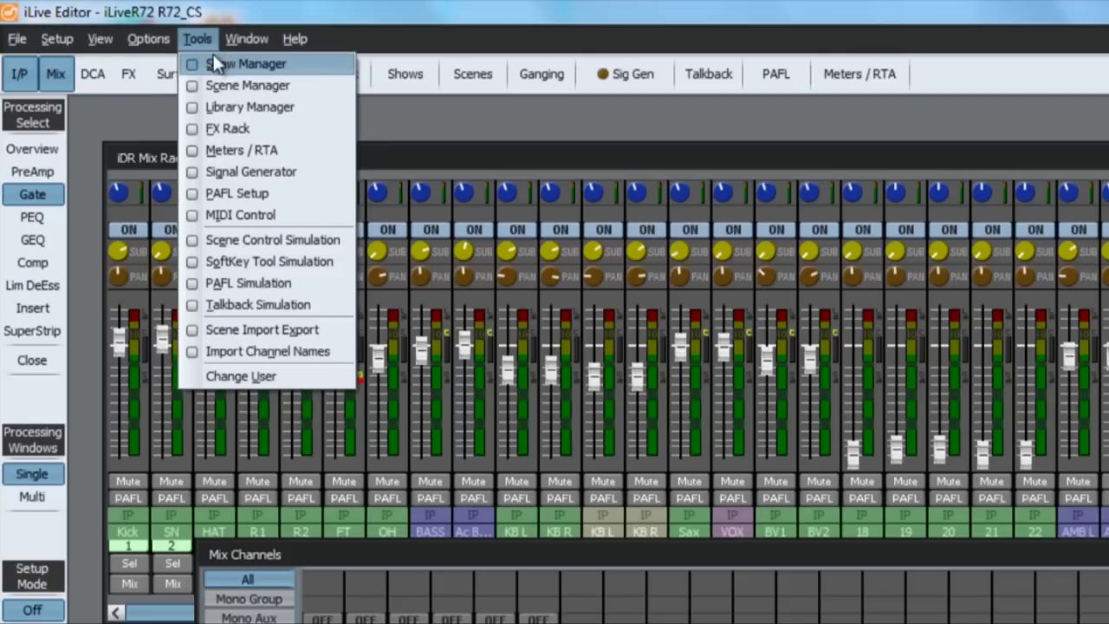
left_click(235, 193)
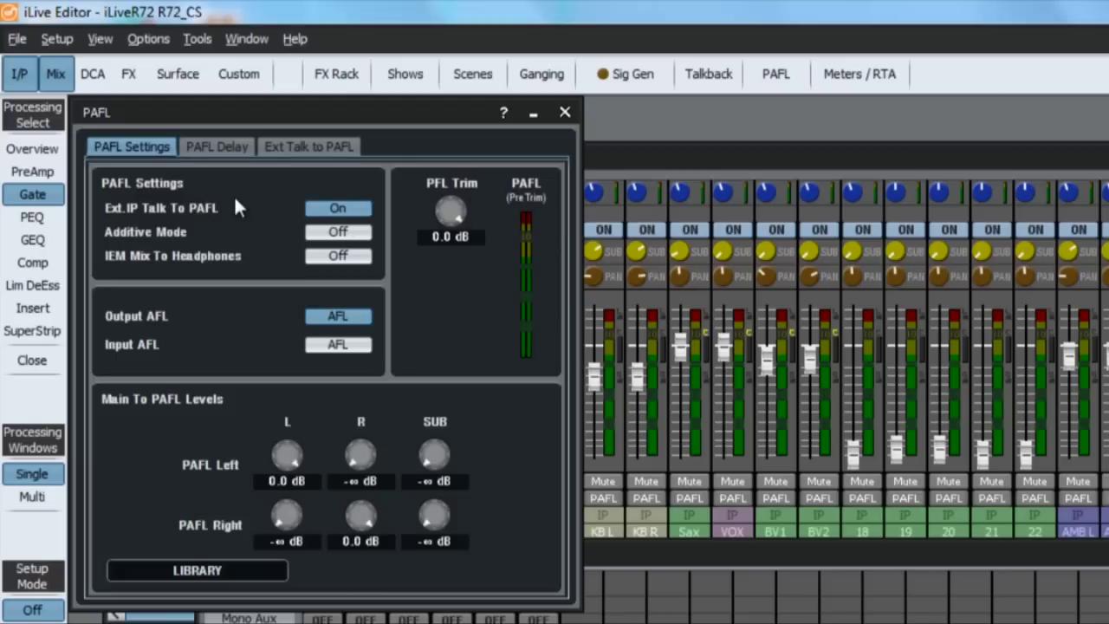
- Open and close the Shows manager, then close the PAFL window
left_click(204, 43)
left_click(208, 65)
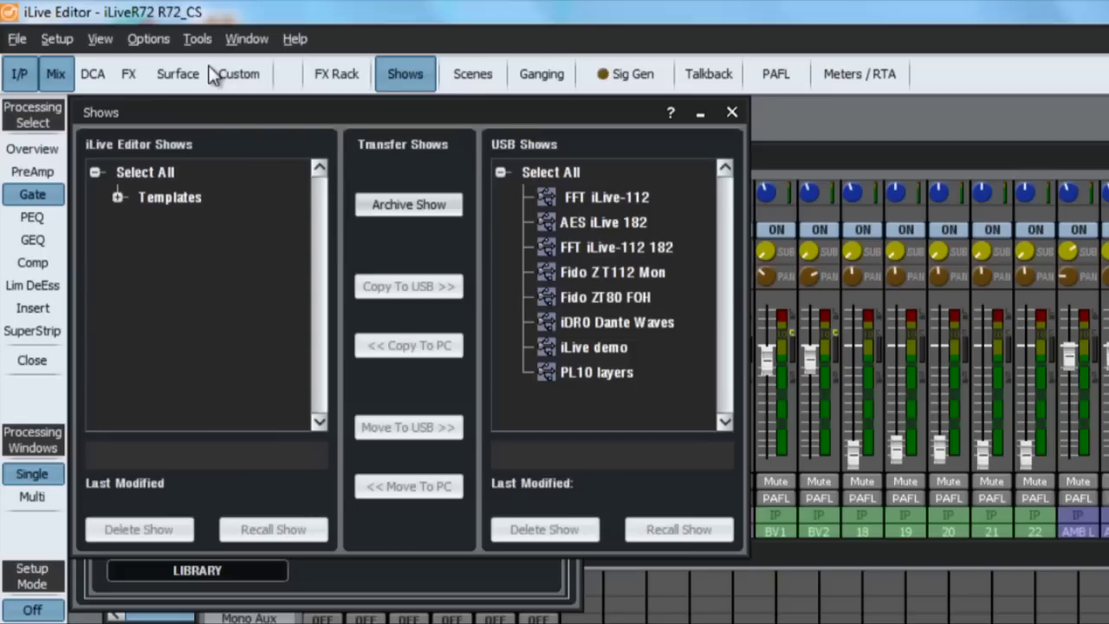
left_click(732, 114)
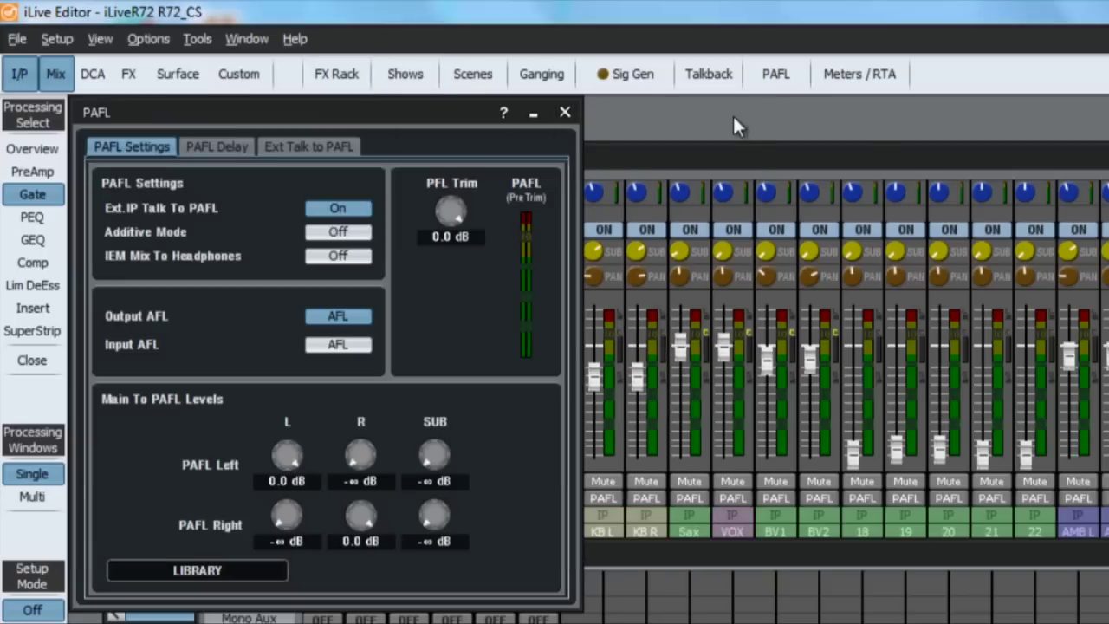
left_click(566, 113)
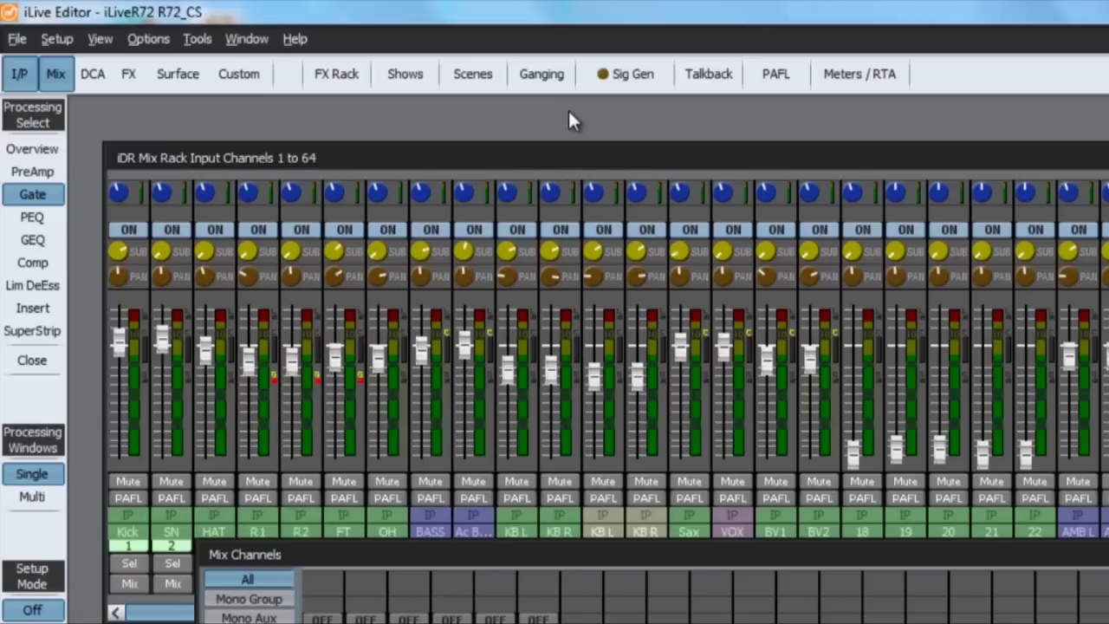
left_click(59, 36)
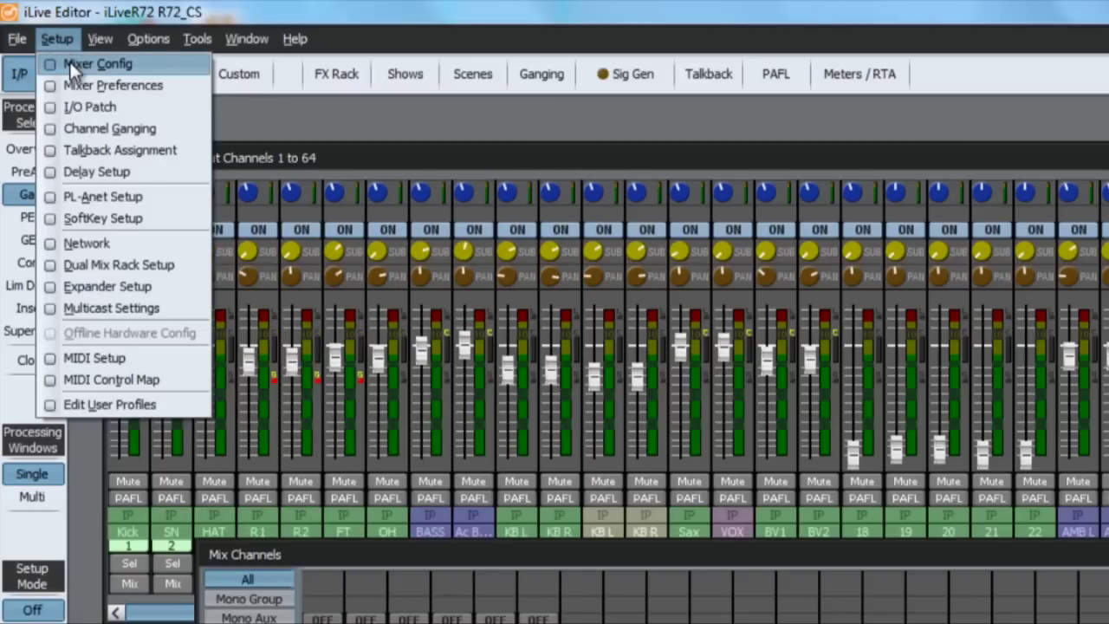
- Show the Mixer Config bus allocation, then check Mixer Preferences' AudioSync and Port A/B status and close it
left_click(69, 63)
left_click(57, 39)
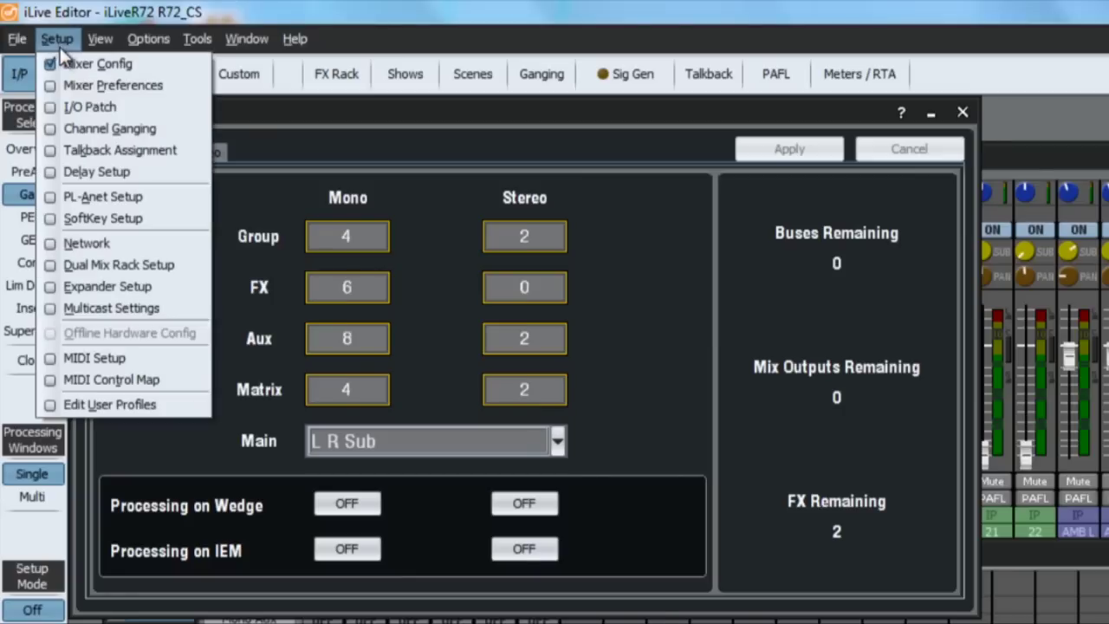
left_click(70, 84)
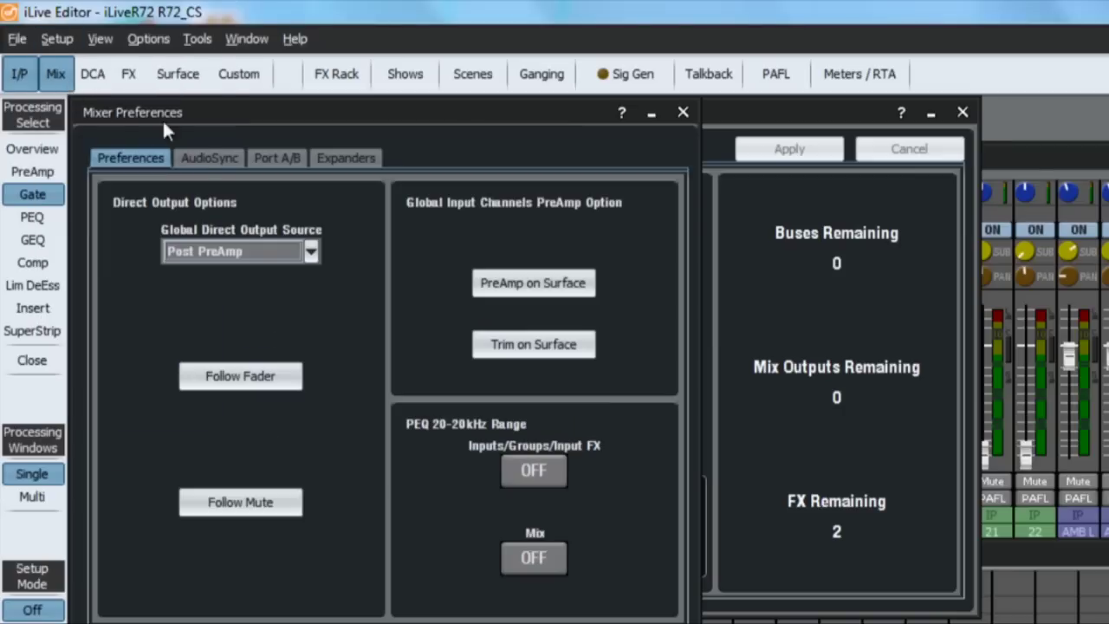
left_click(204, 156)
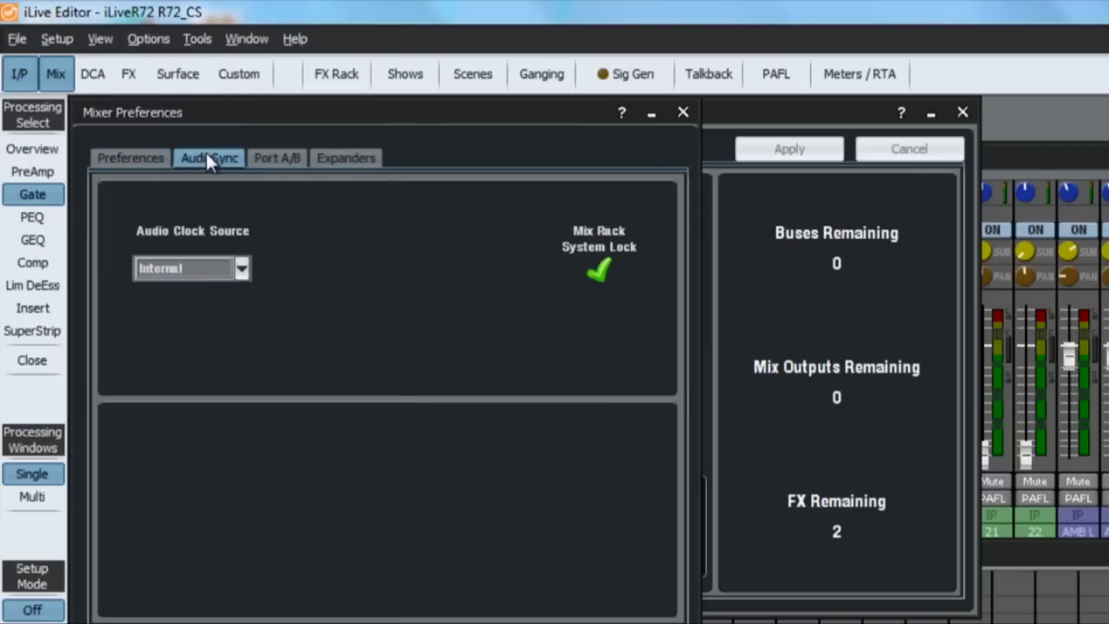
left_click(264, 156)
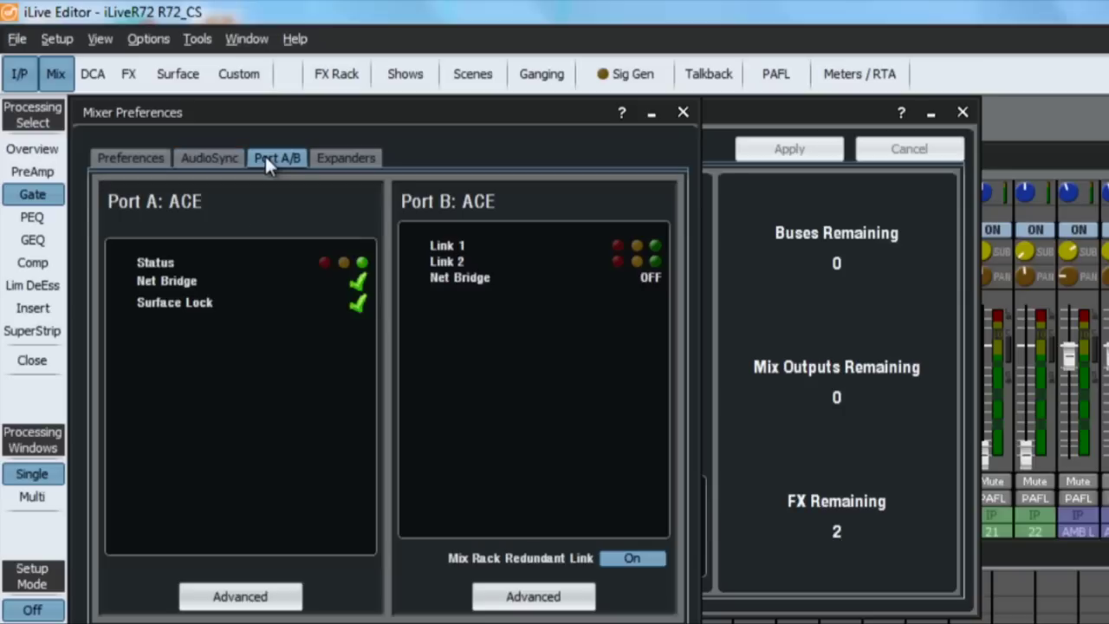
left_click(682, 114)
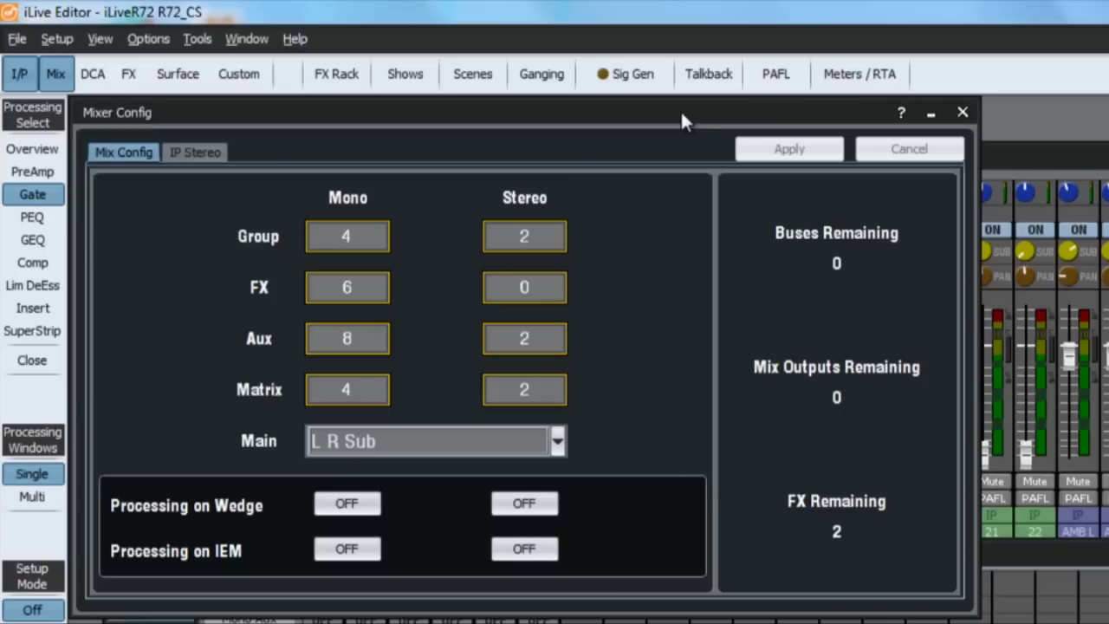
- Close the Mixer Config window to return to the iDR Mix Rack input channels 1-64
left_click(960, 113)
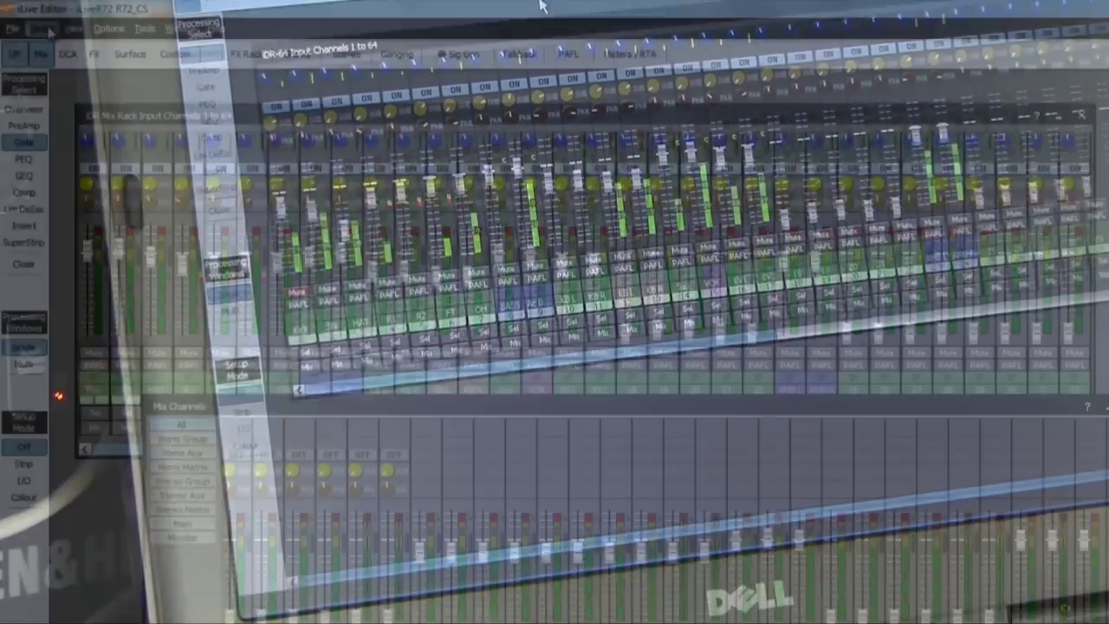
- Turn on the XONE:K2 as both MIDI input and MIDI output in MIDI Setup
left_click(45, 28)
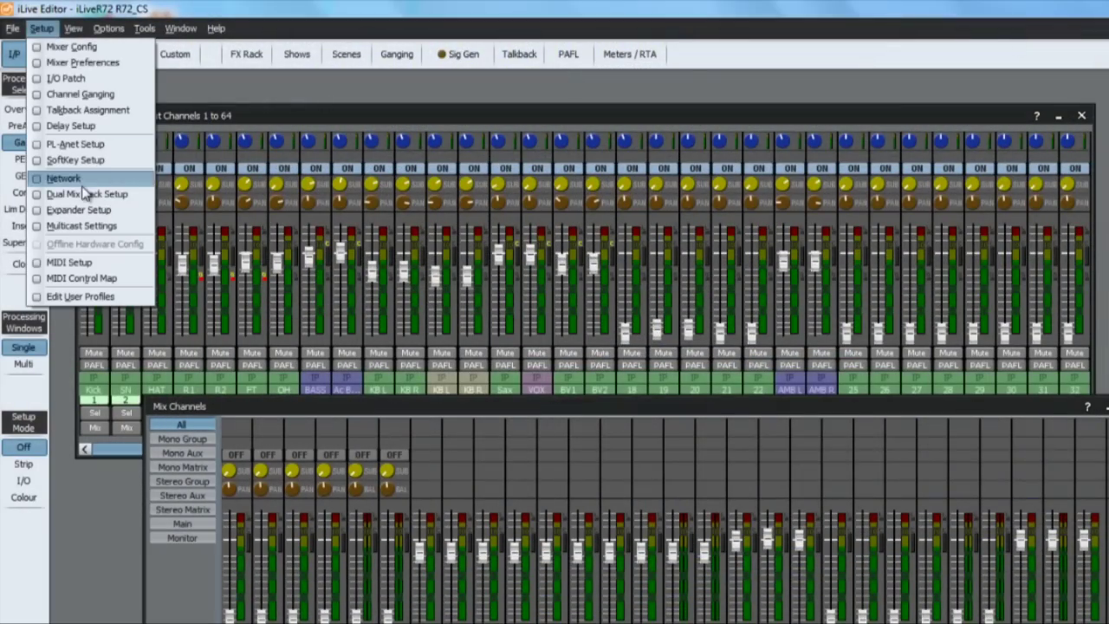
left_click(77, 264)
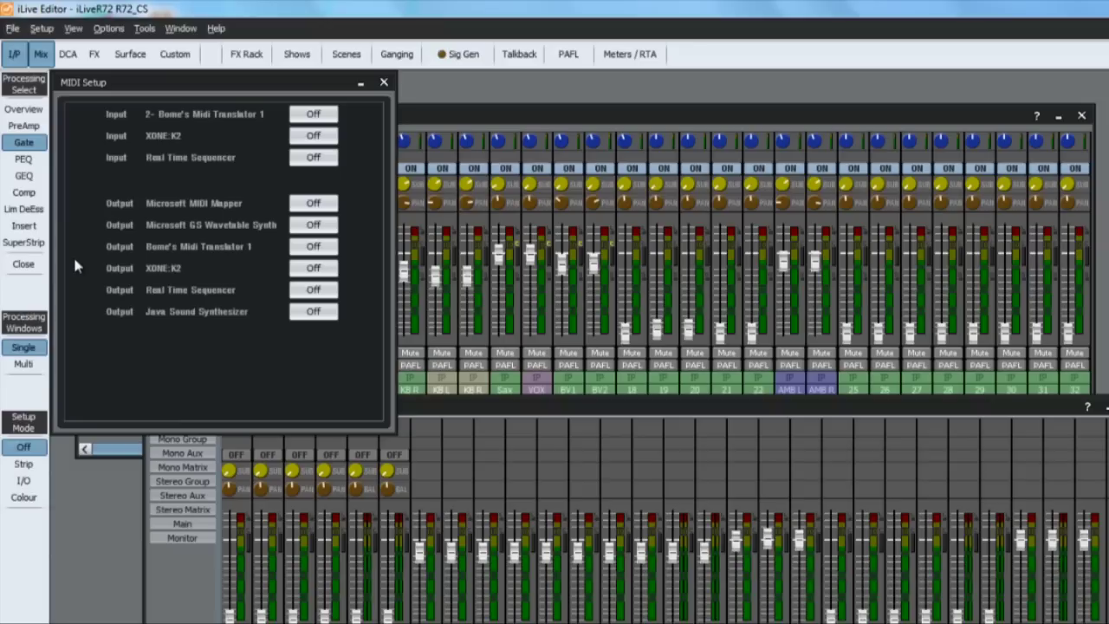
left_click(312, 136)
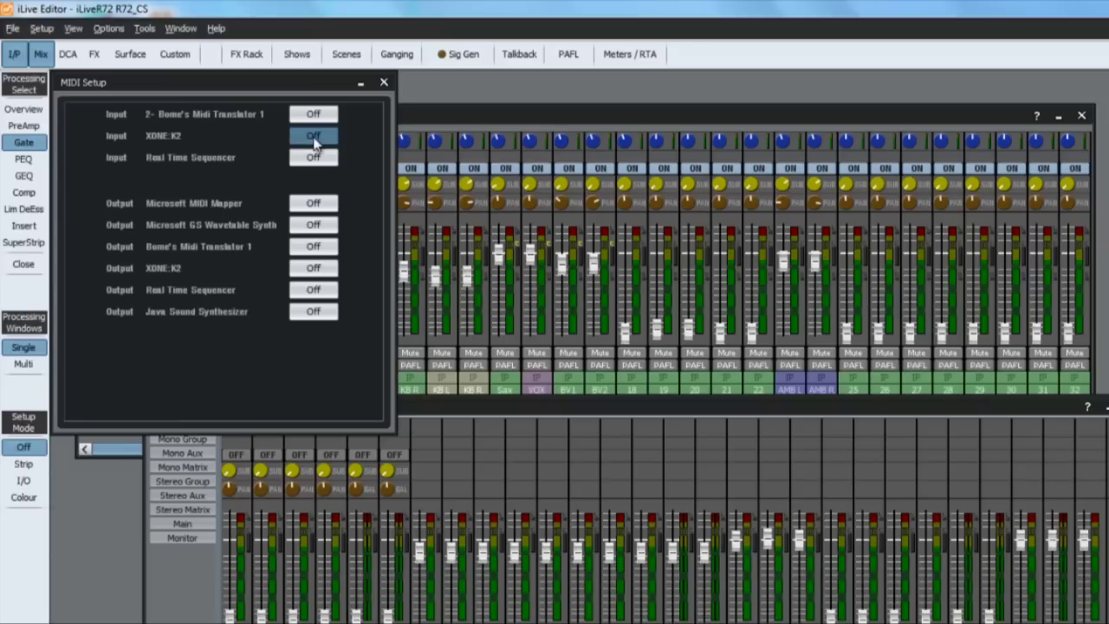
left_click(310, 269)
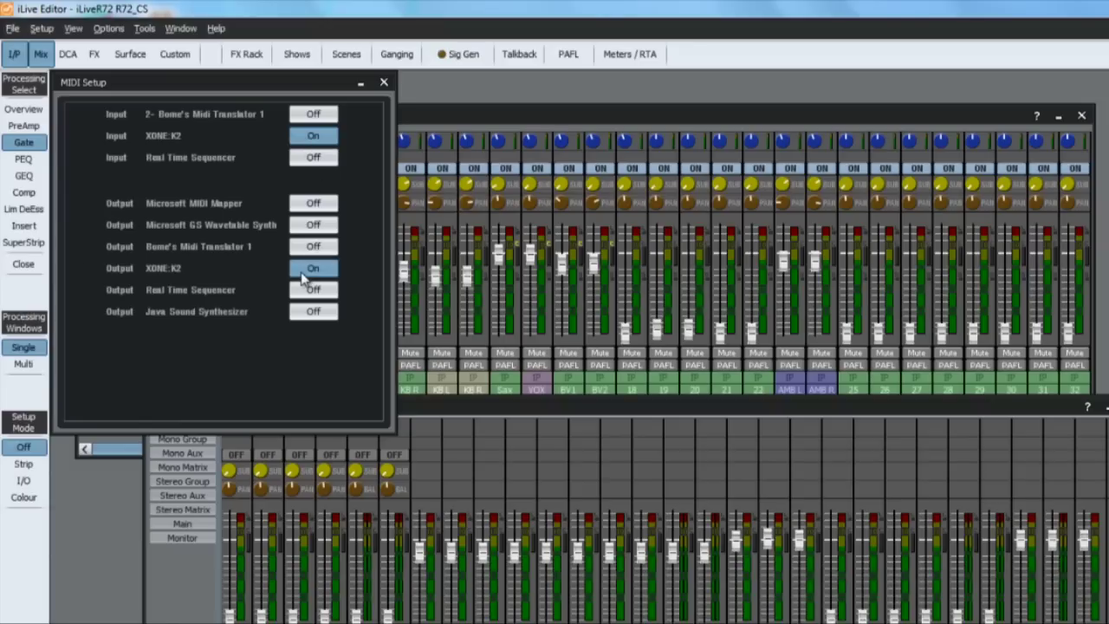
left_click(384, 84)
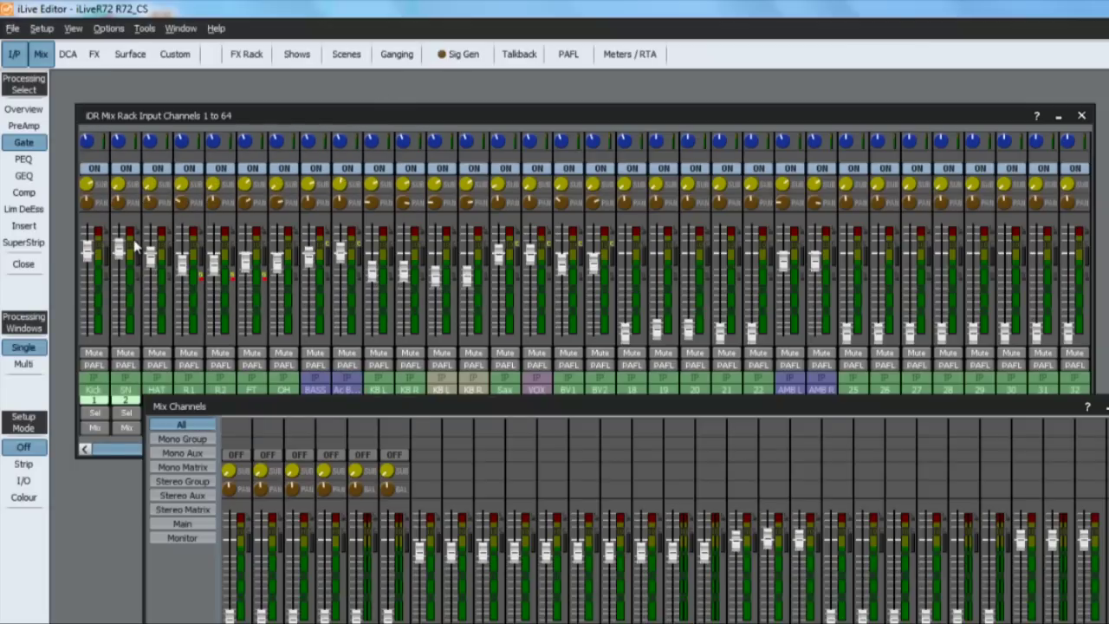
- MIDI-learn channel 1's Kick fader to the XONE:K2 controller
right_click(93, 257)
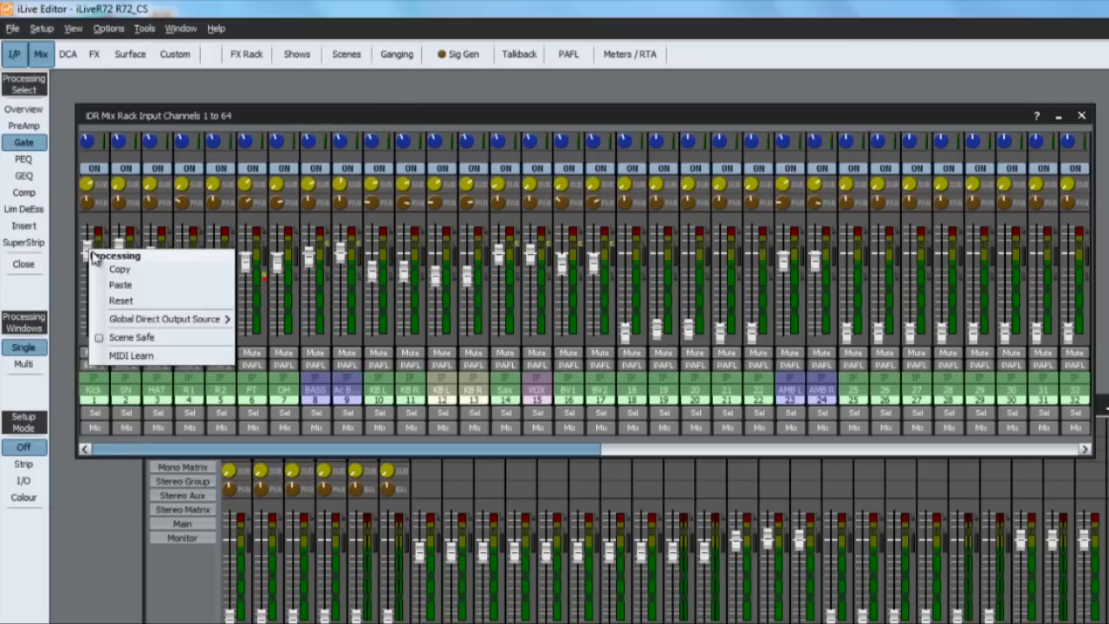
left_click(111, 354)
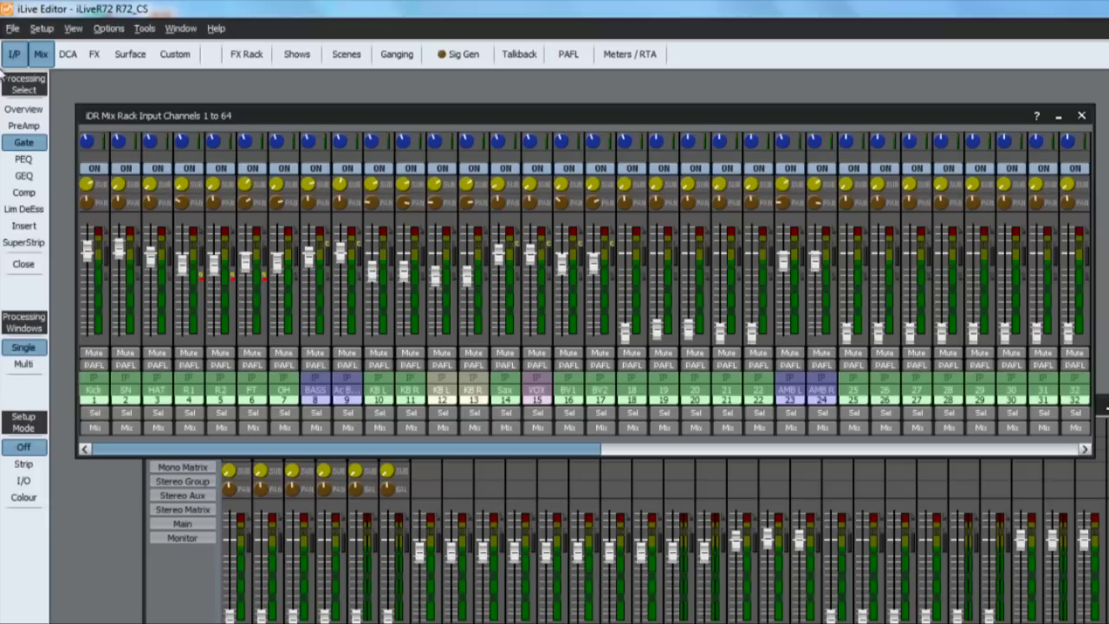
left_click(42, 29)
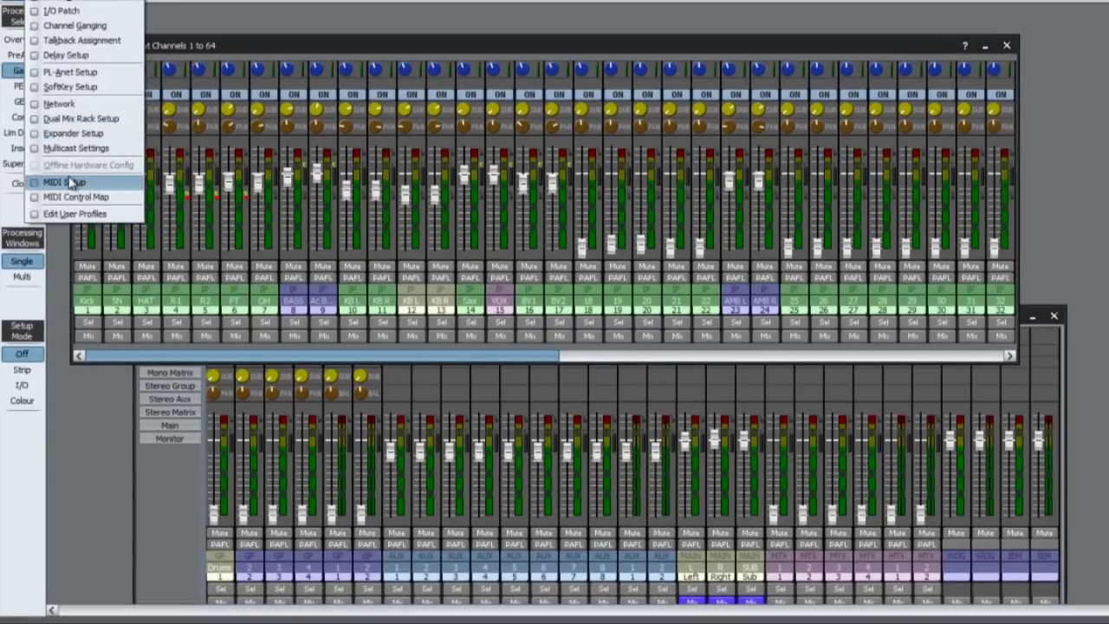
- Map Input 1 Mute to Note 12 in the MIDI Control Map using Mute type, Learn, and Fixed channel
left_click(71, 201)
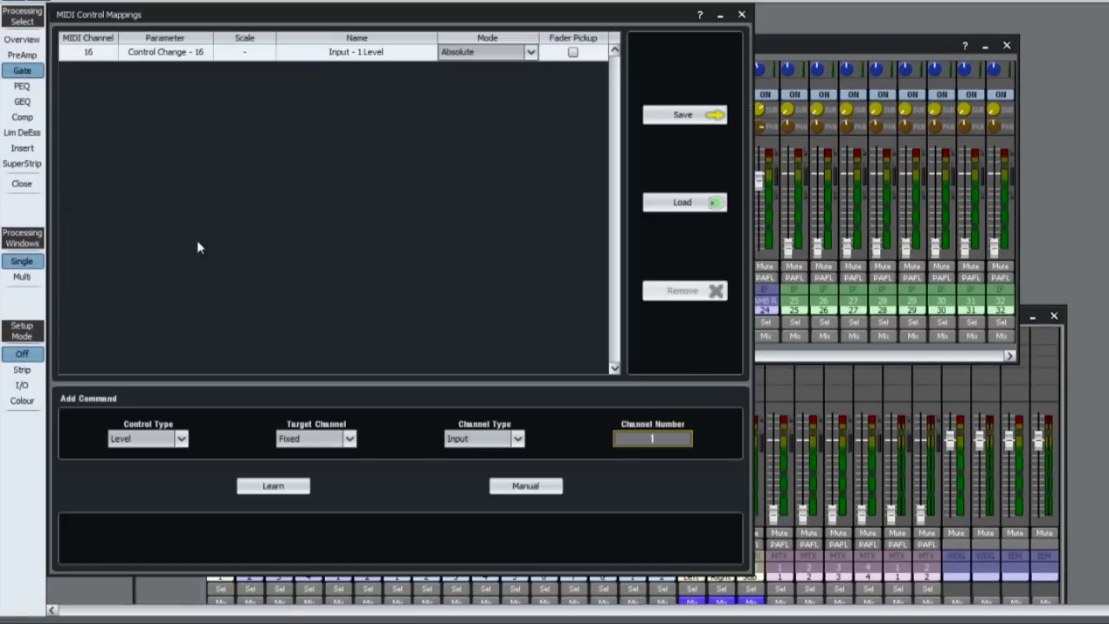
left_click(182, 439)
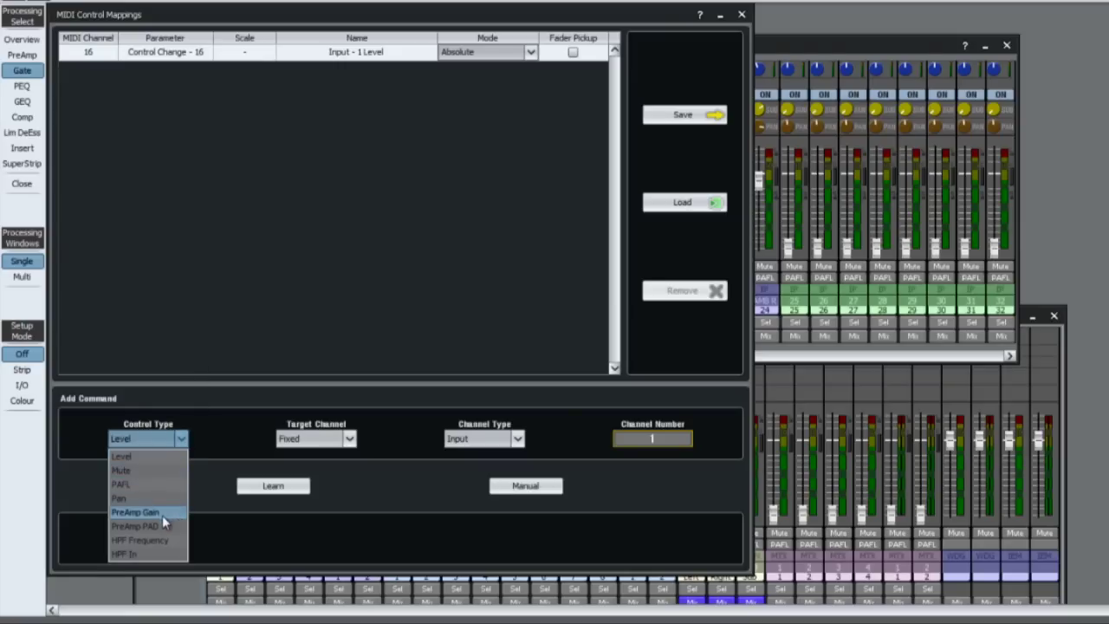
left_click(178, 471)
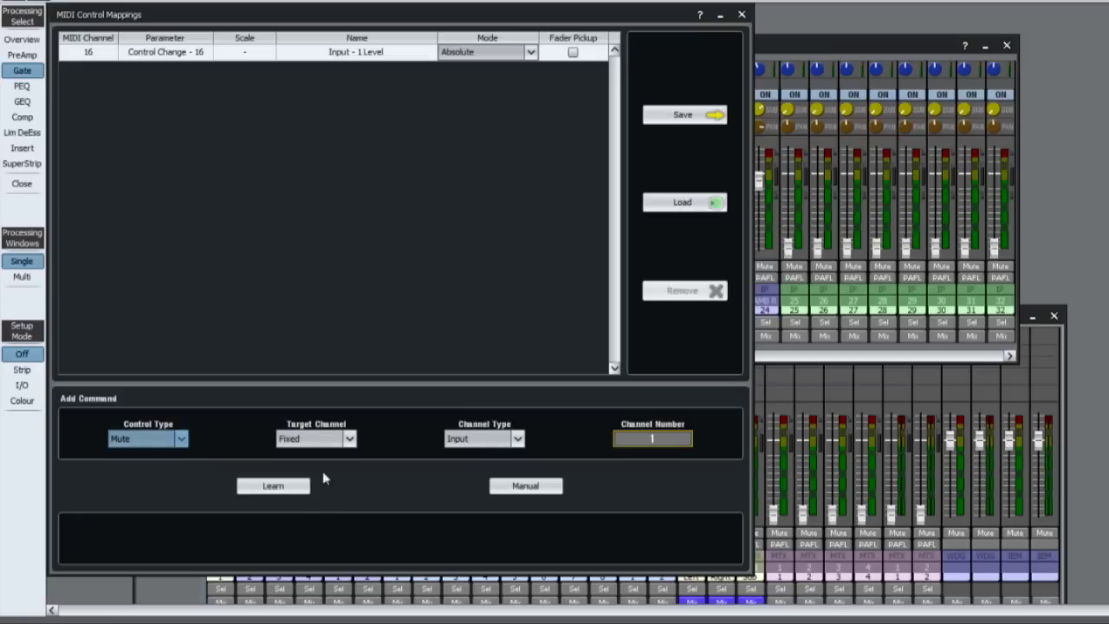
left_click(273, 485)
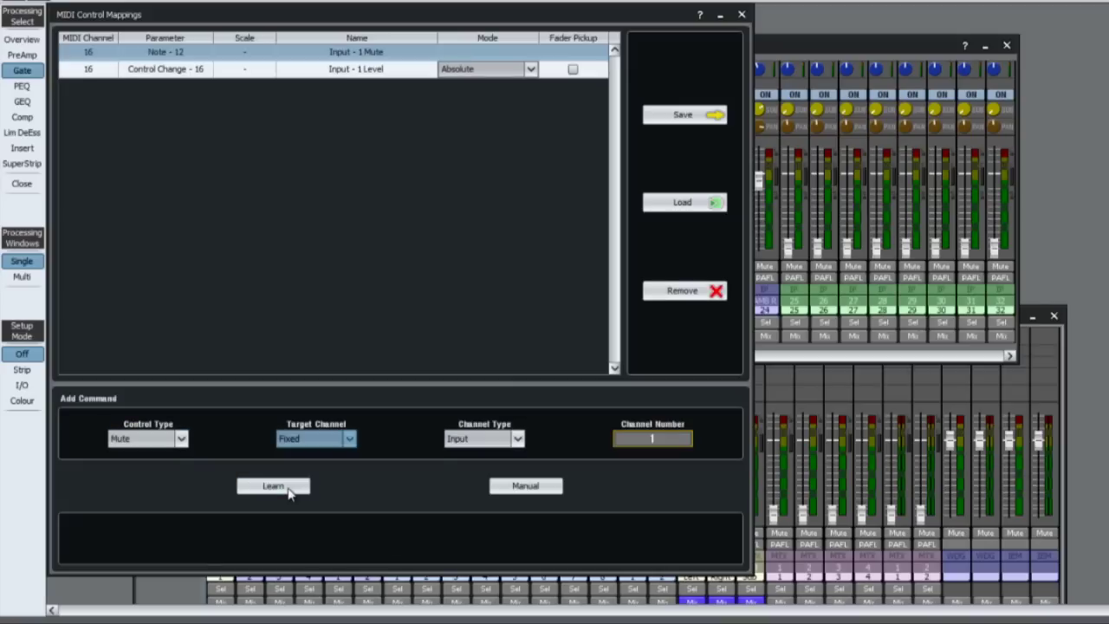
left_click(349, 439)
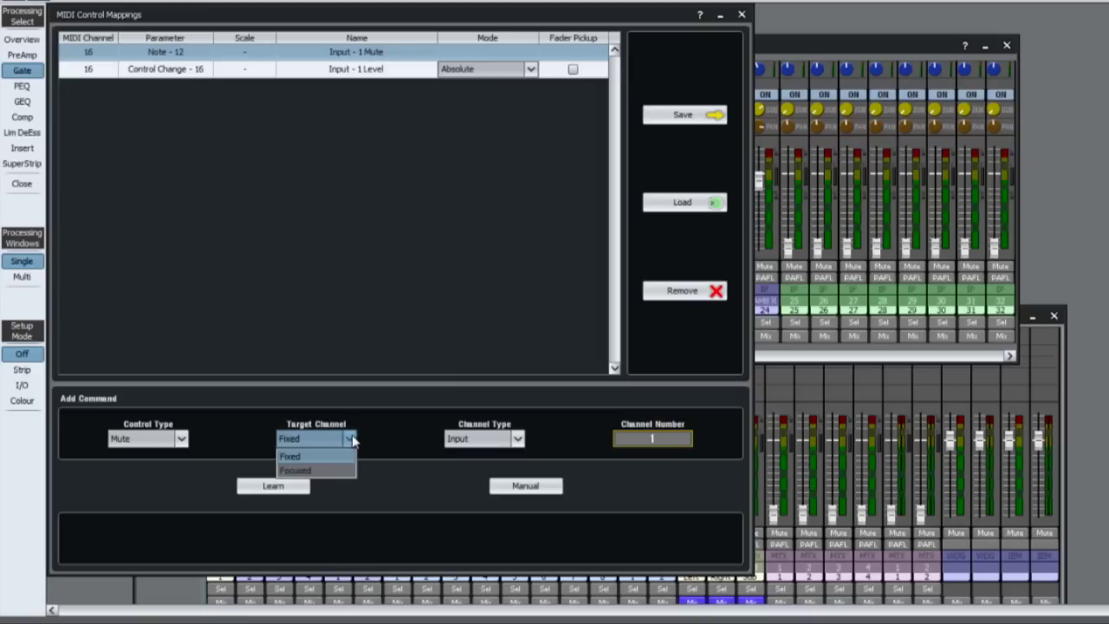
left_click(350, 439)
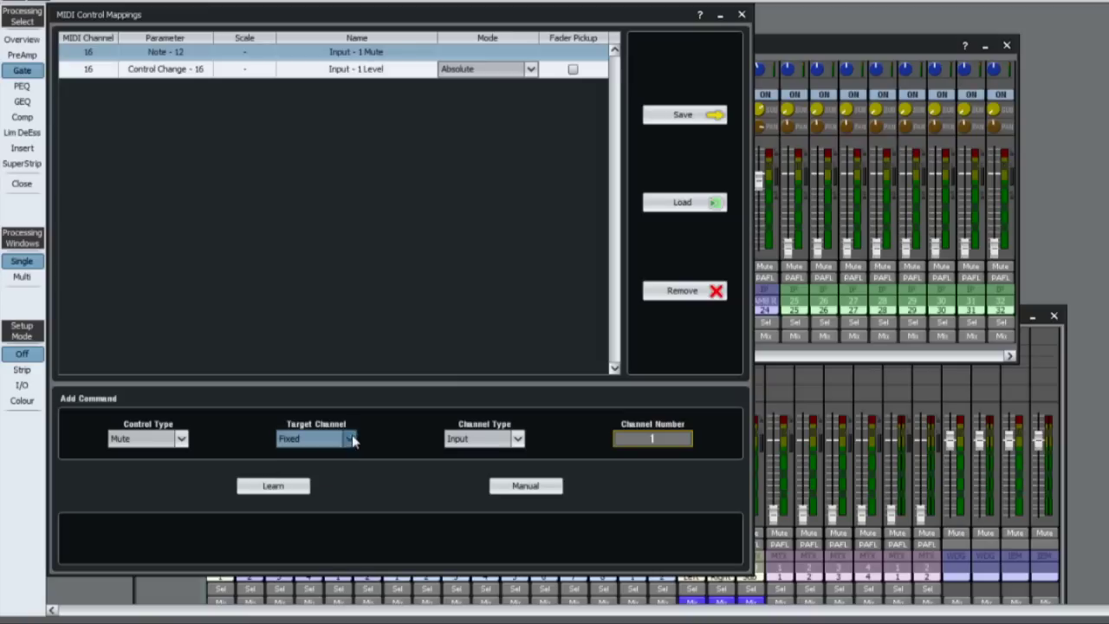
- Save the MIDI control map as 'my map'
left_click(710, 120)
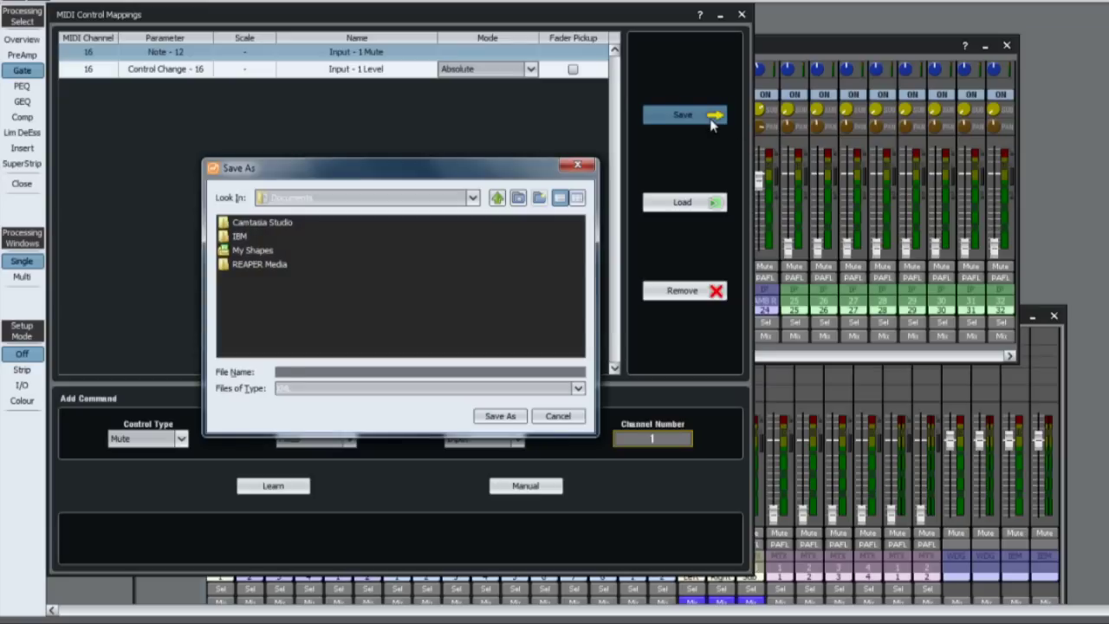
type("my map")
key("Return")
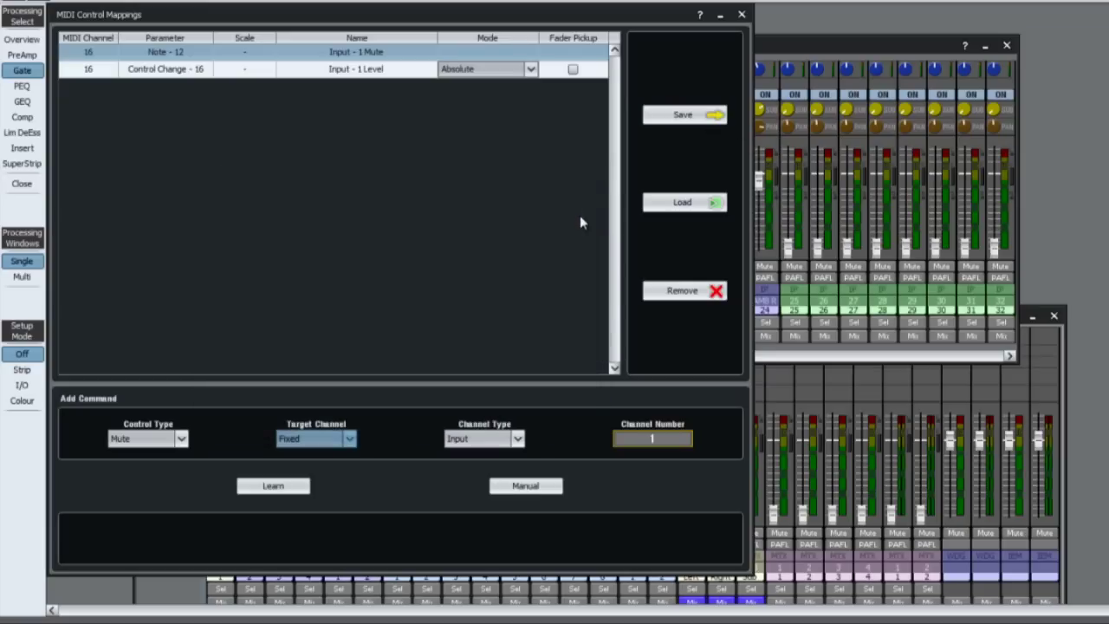